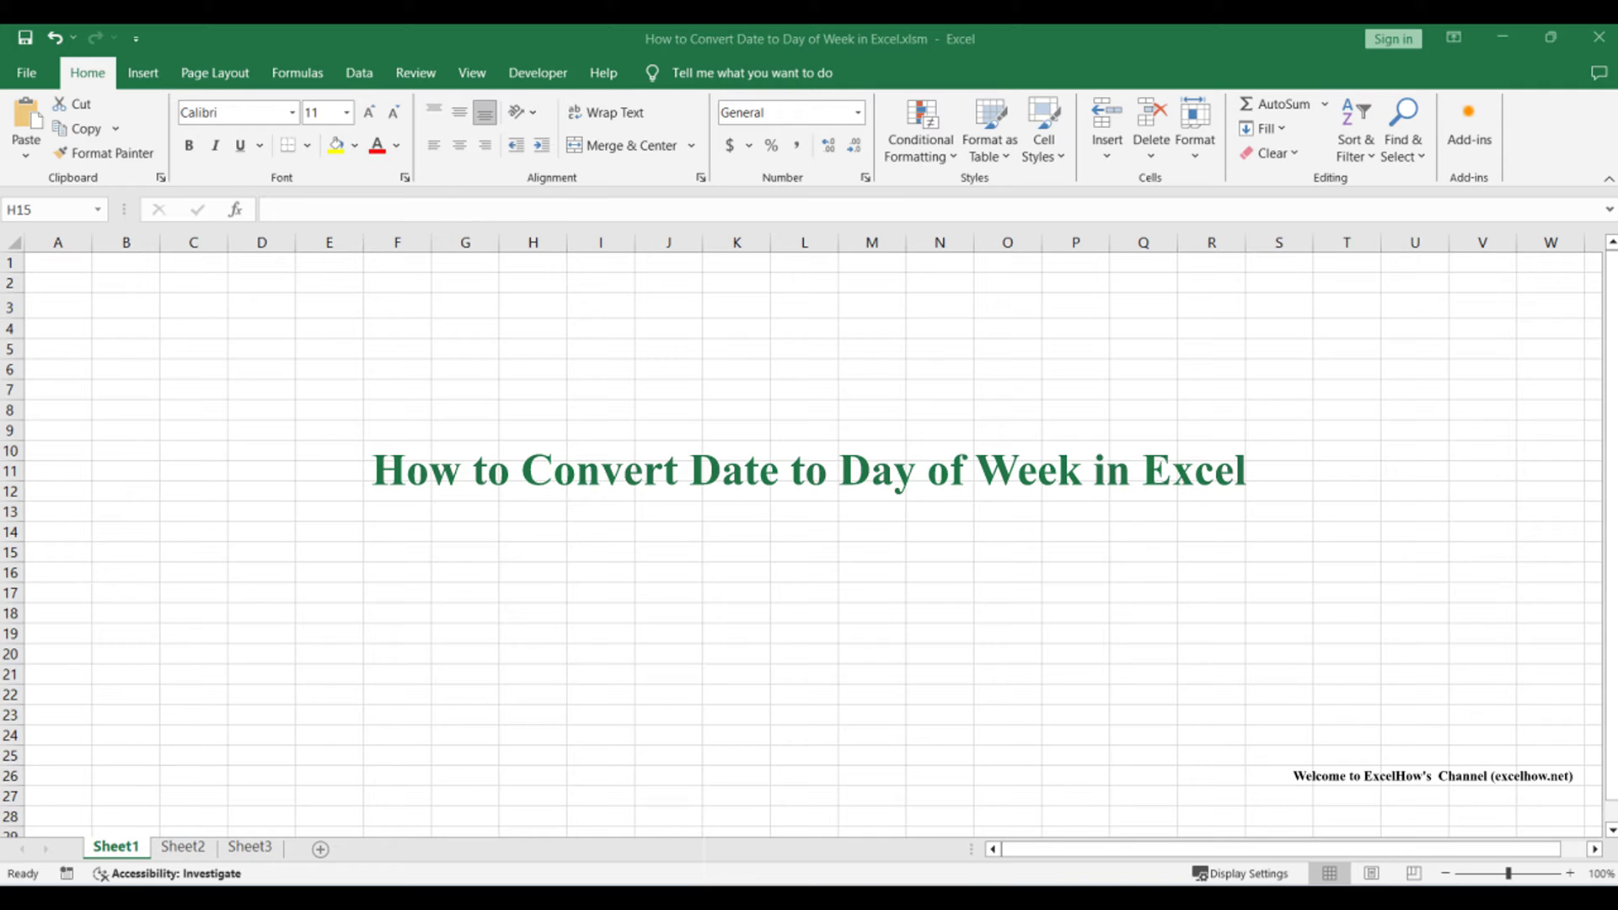
Step: On Sheet2, pick out the TEXT function and "dddd" format code in the notes box
key("ctrl+Page_Down")
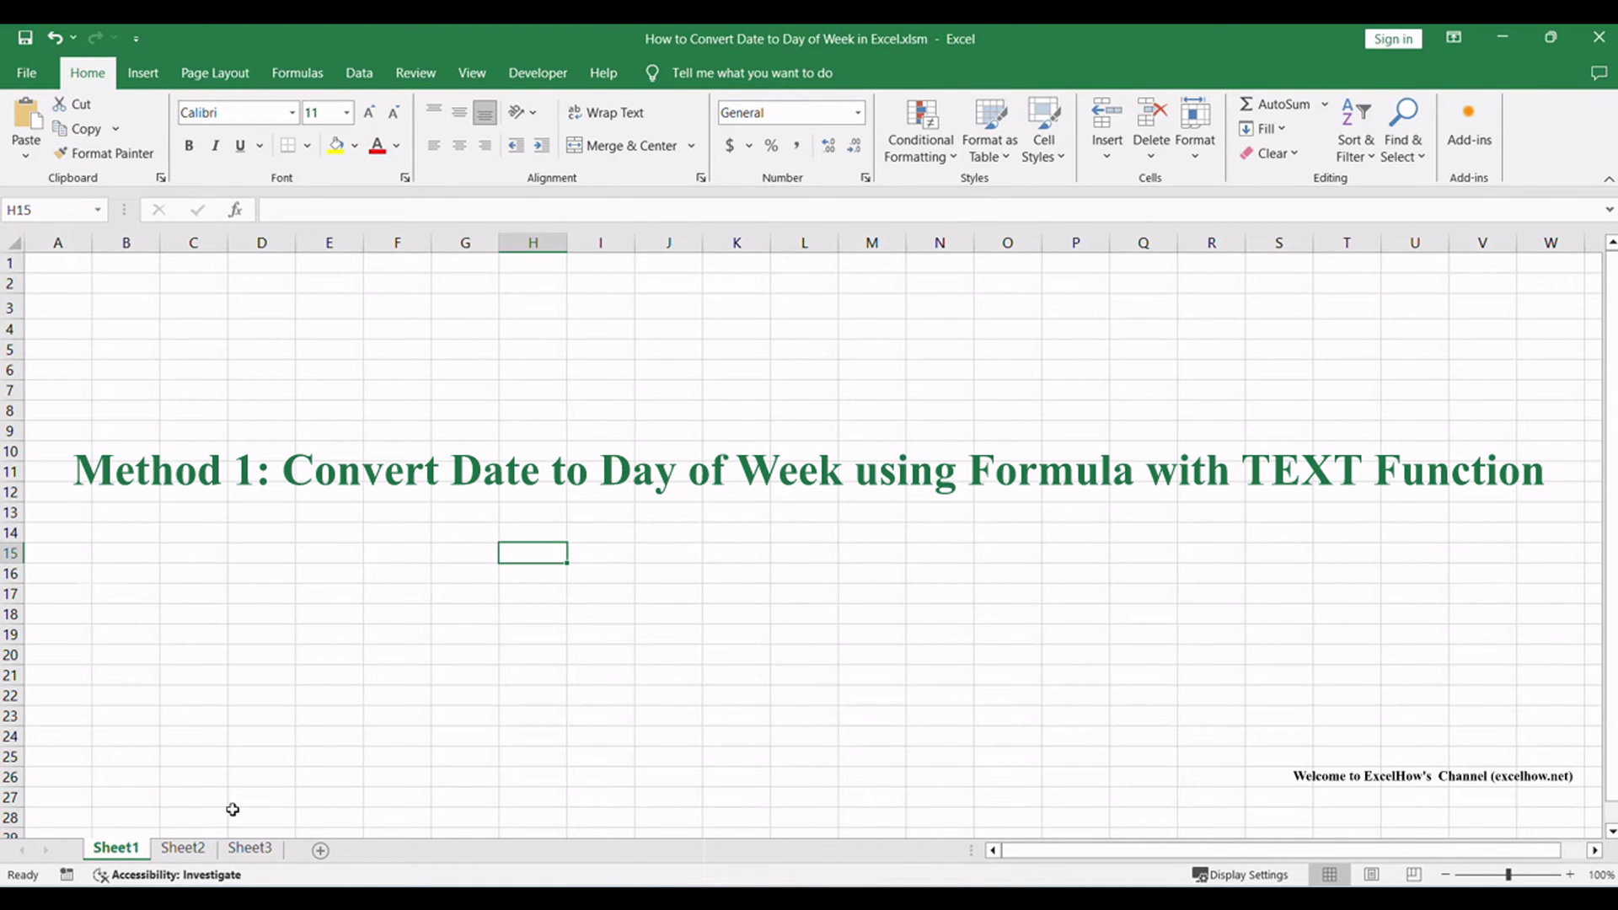
left_click(182, 847)
left_click(1292, 317)
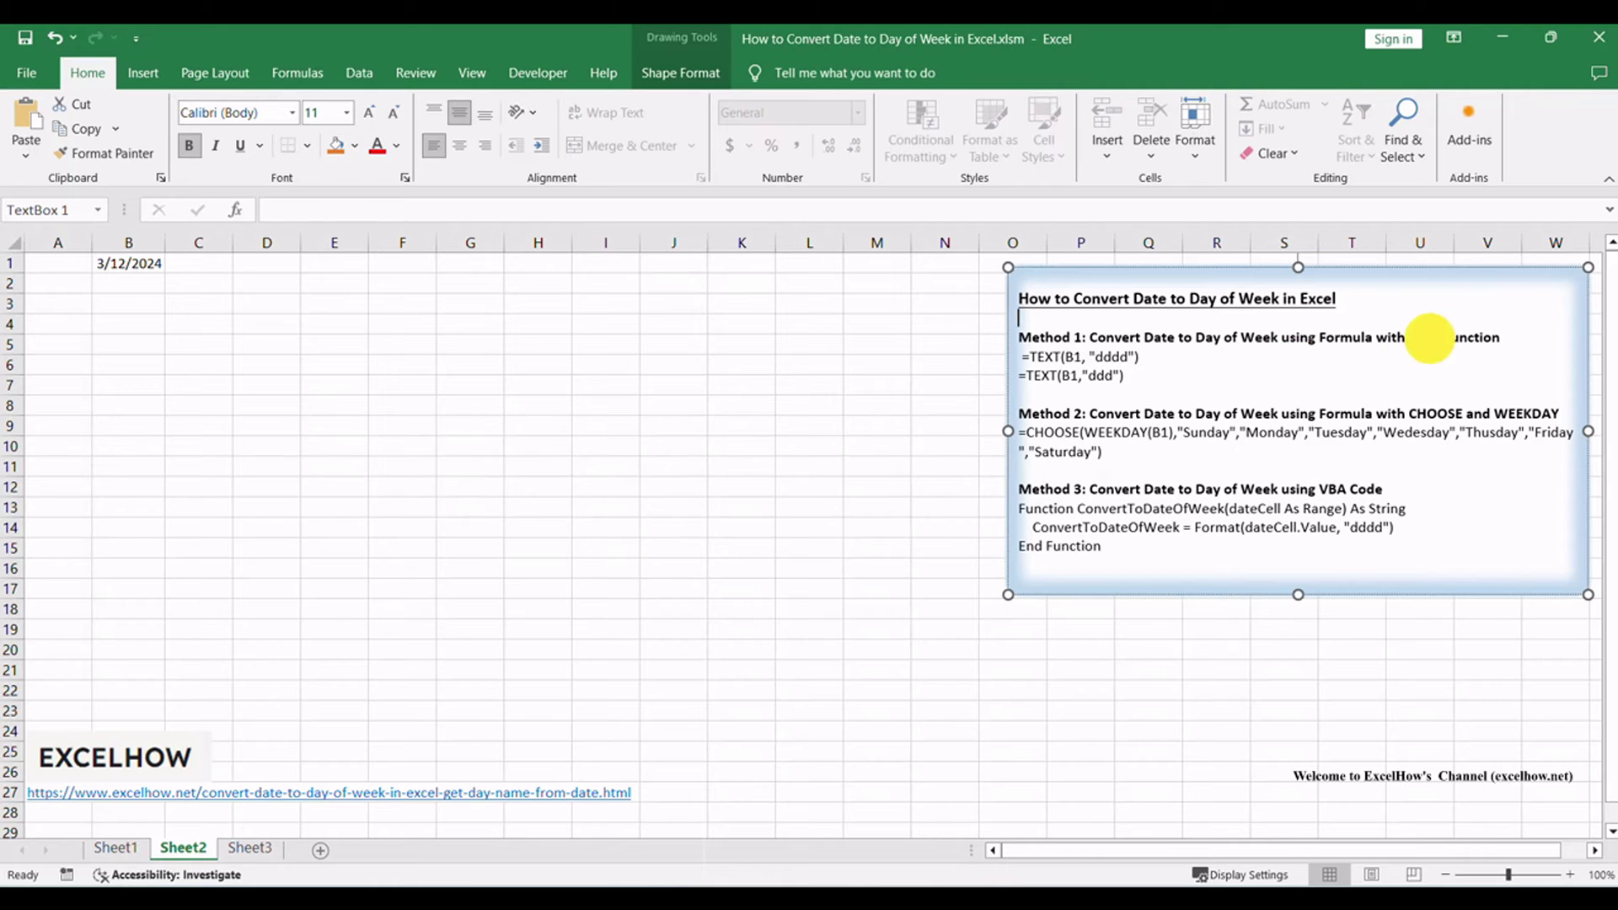
left_click(1291, 368)
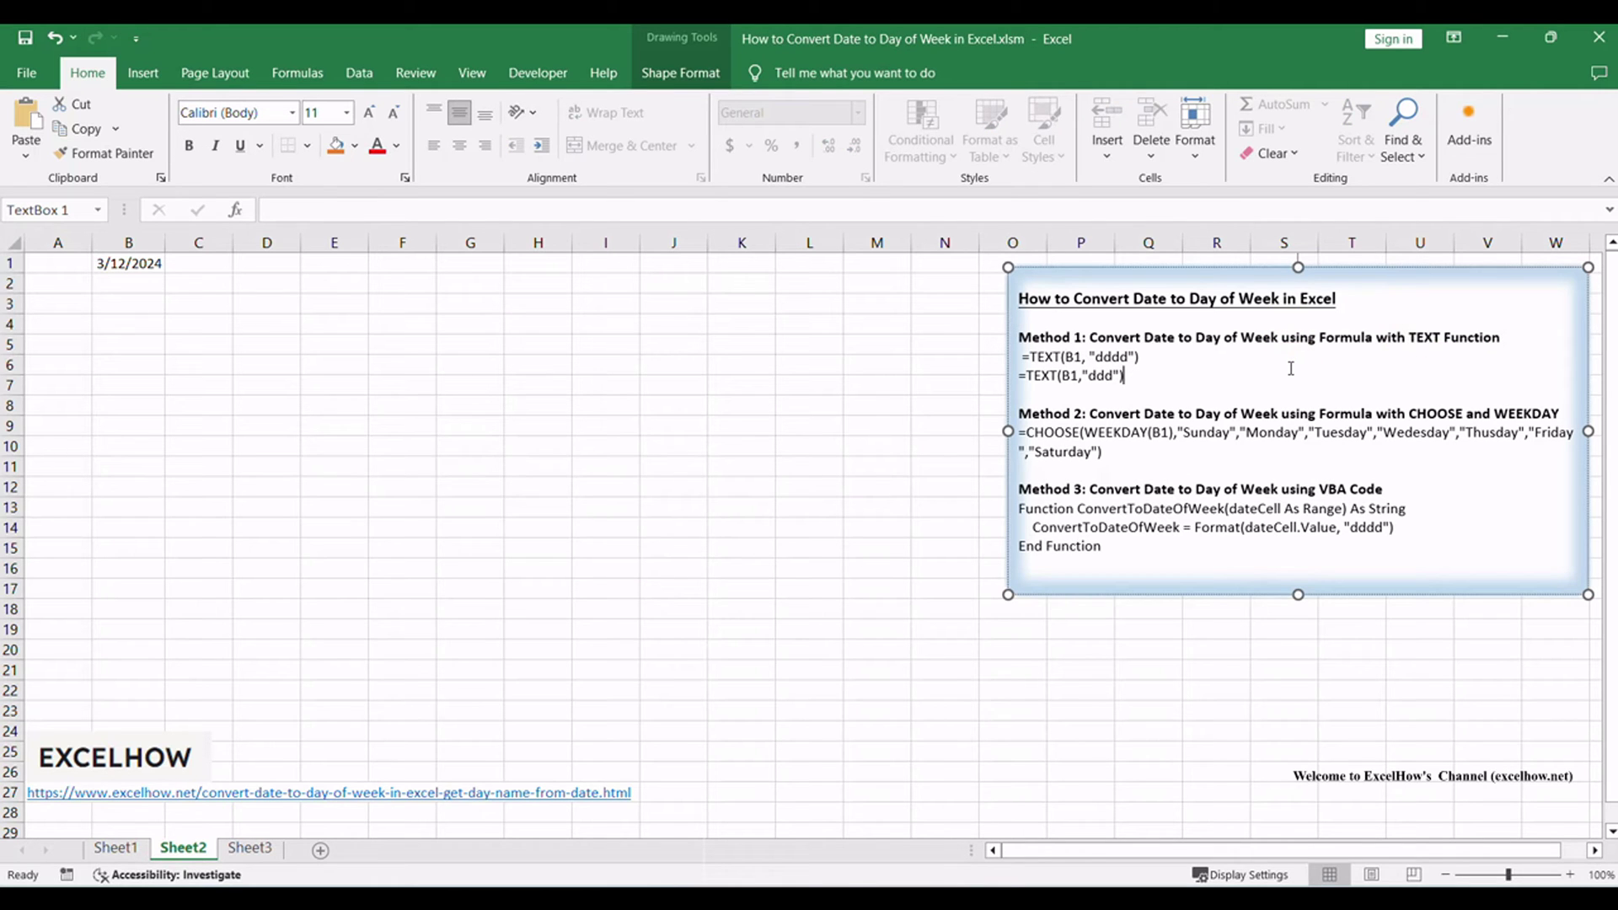
double_click(1046, 357)
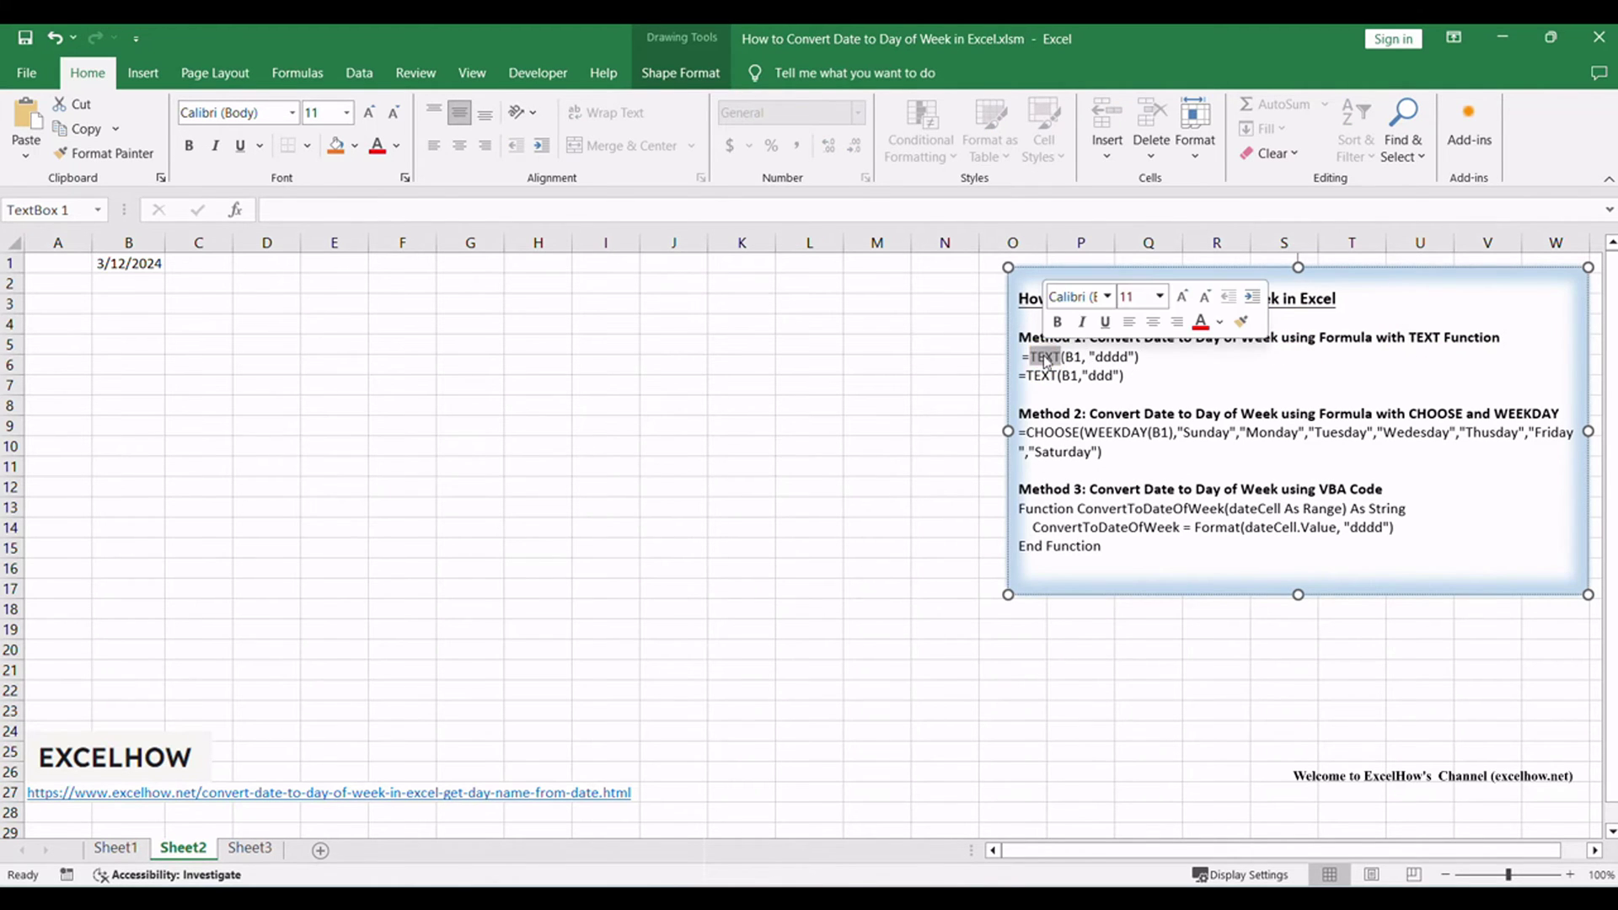
double_click(1110, 357)
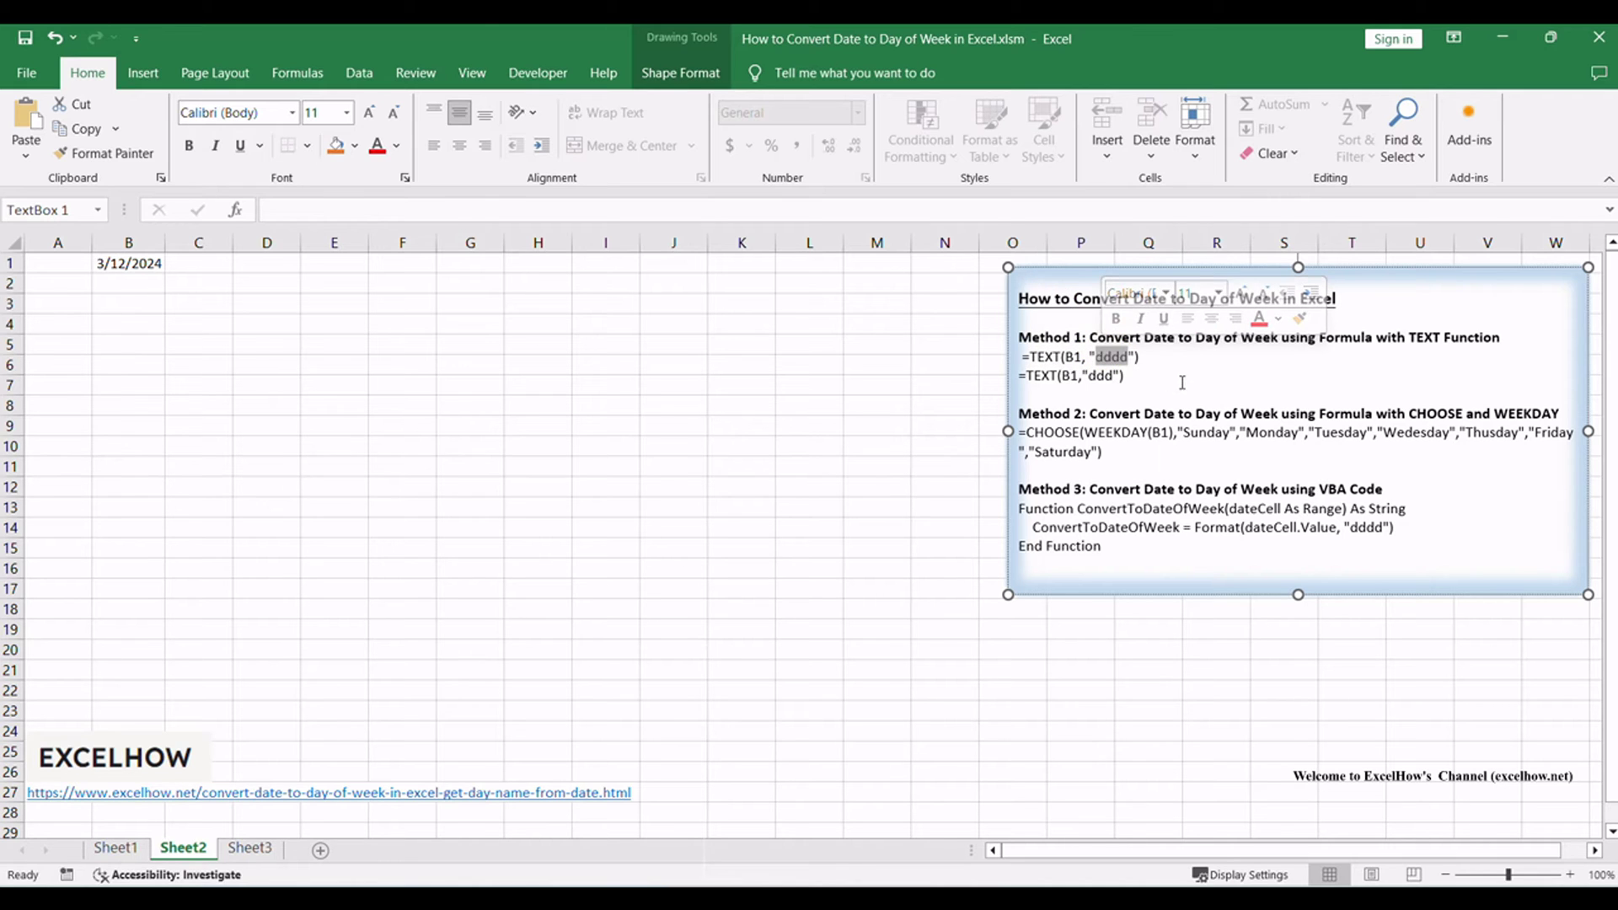
left_click(265, 506)
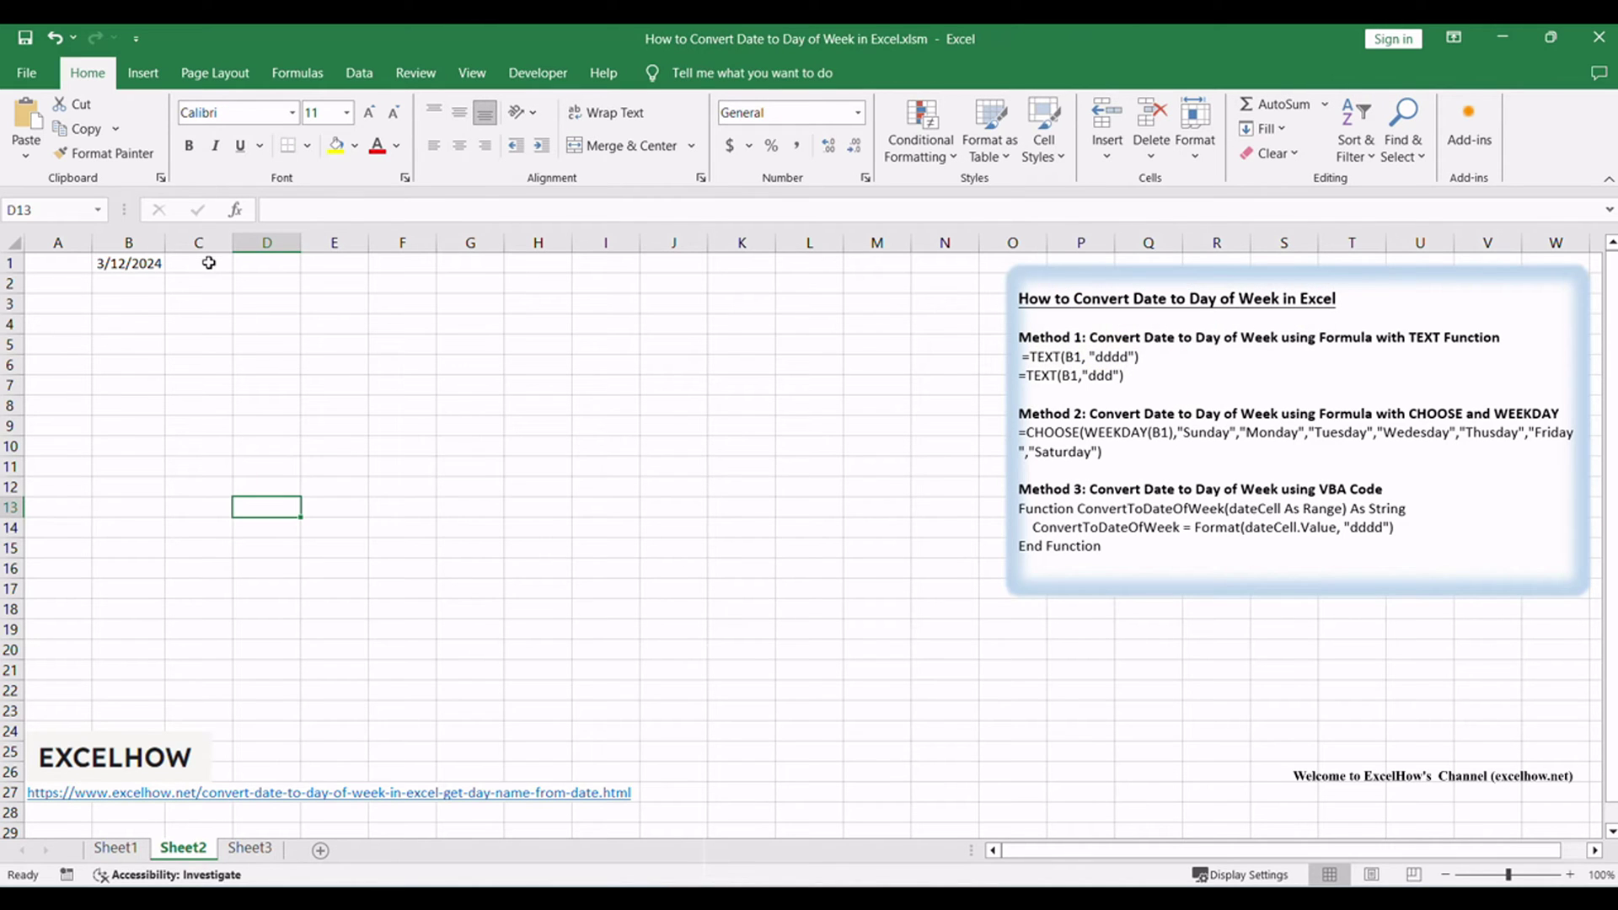
Step: Enter =TEXT(B1, "dddd") in C1 to show Tuesday, and widen column C to fit
double_click(209, 263)
type("=TEXT(B1, \"dddd\")")
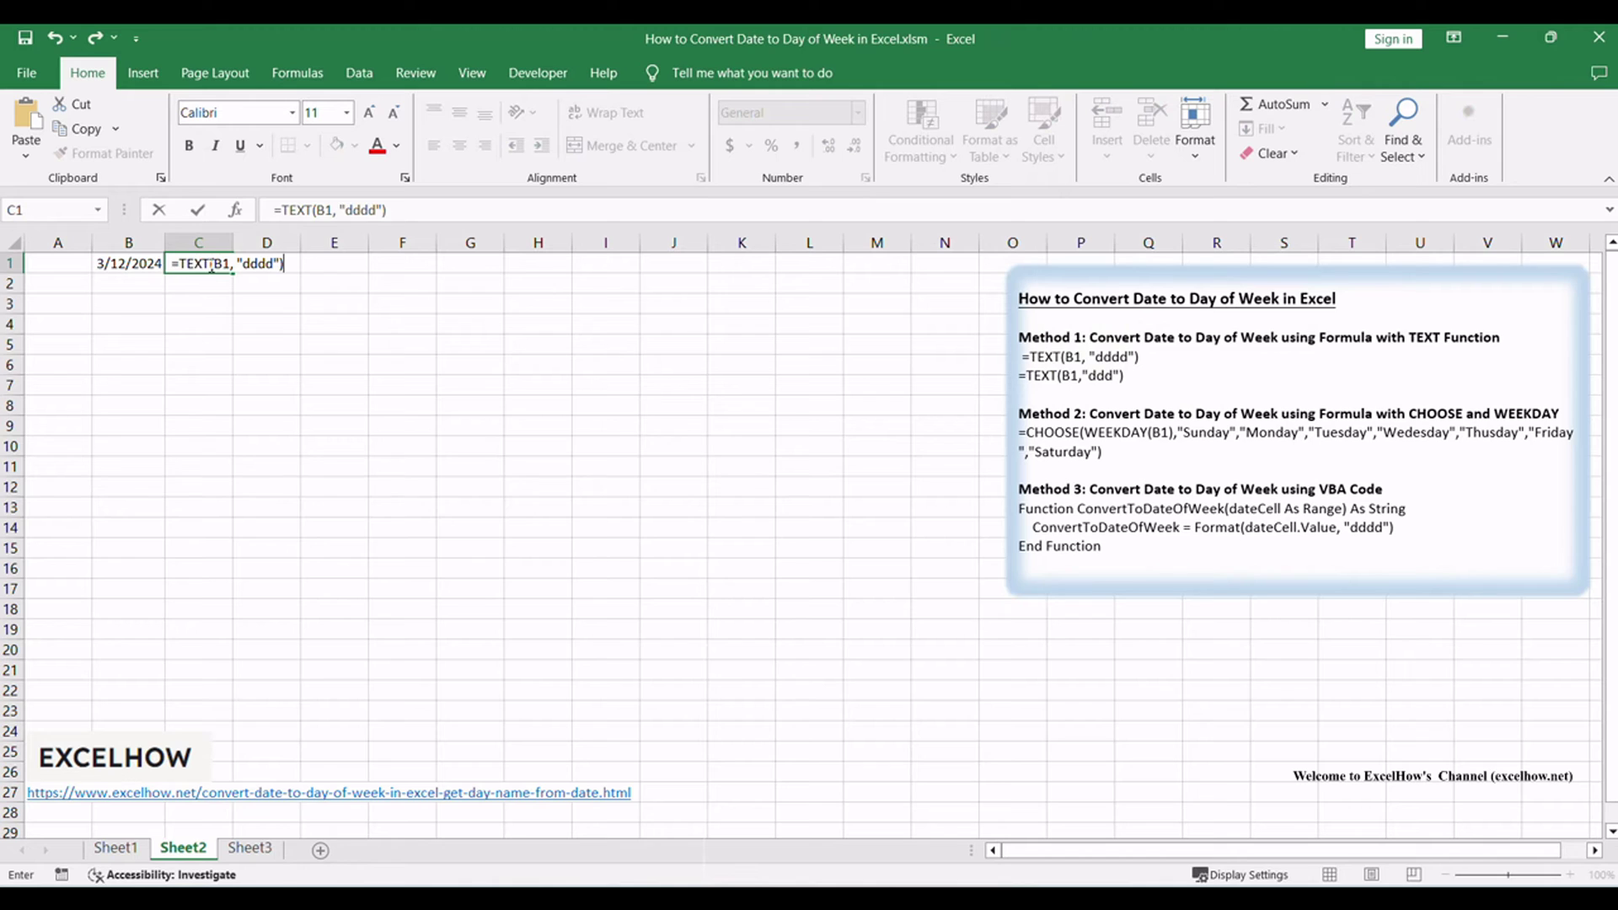
left_click(412, 211)
left_click(276, 210)
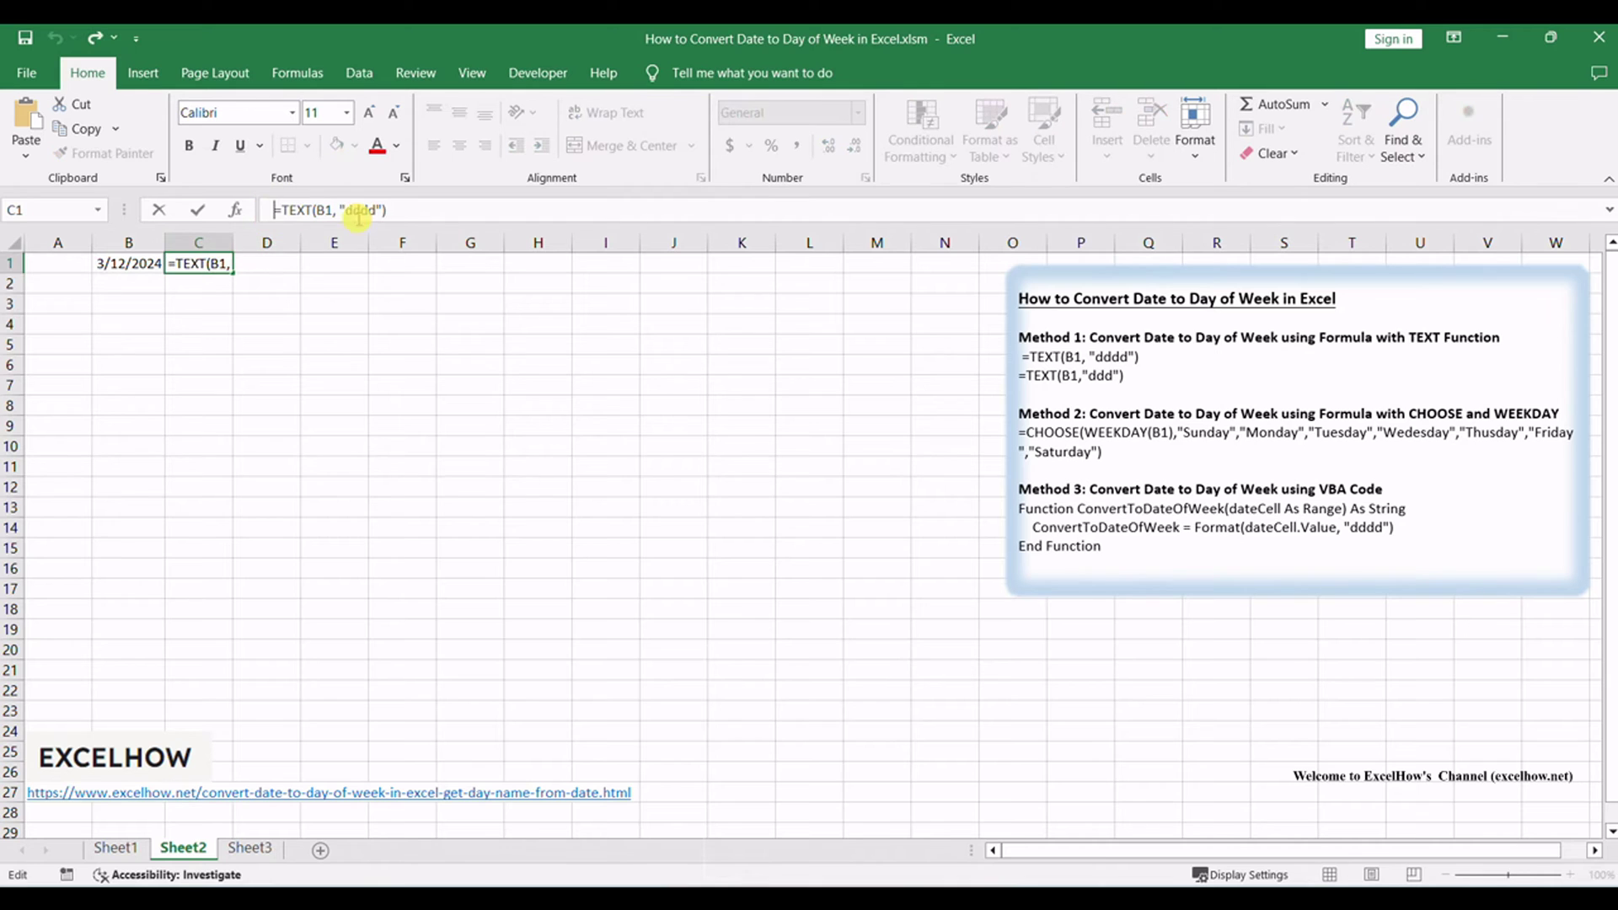
key("Return")
left_click(202, 263)
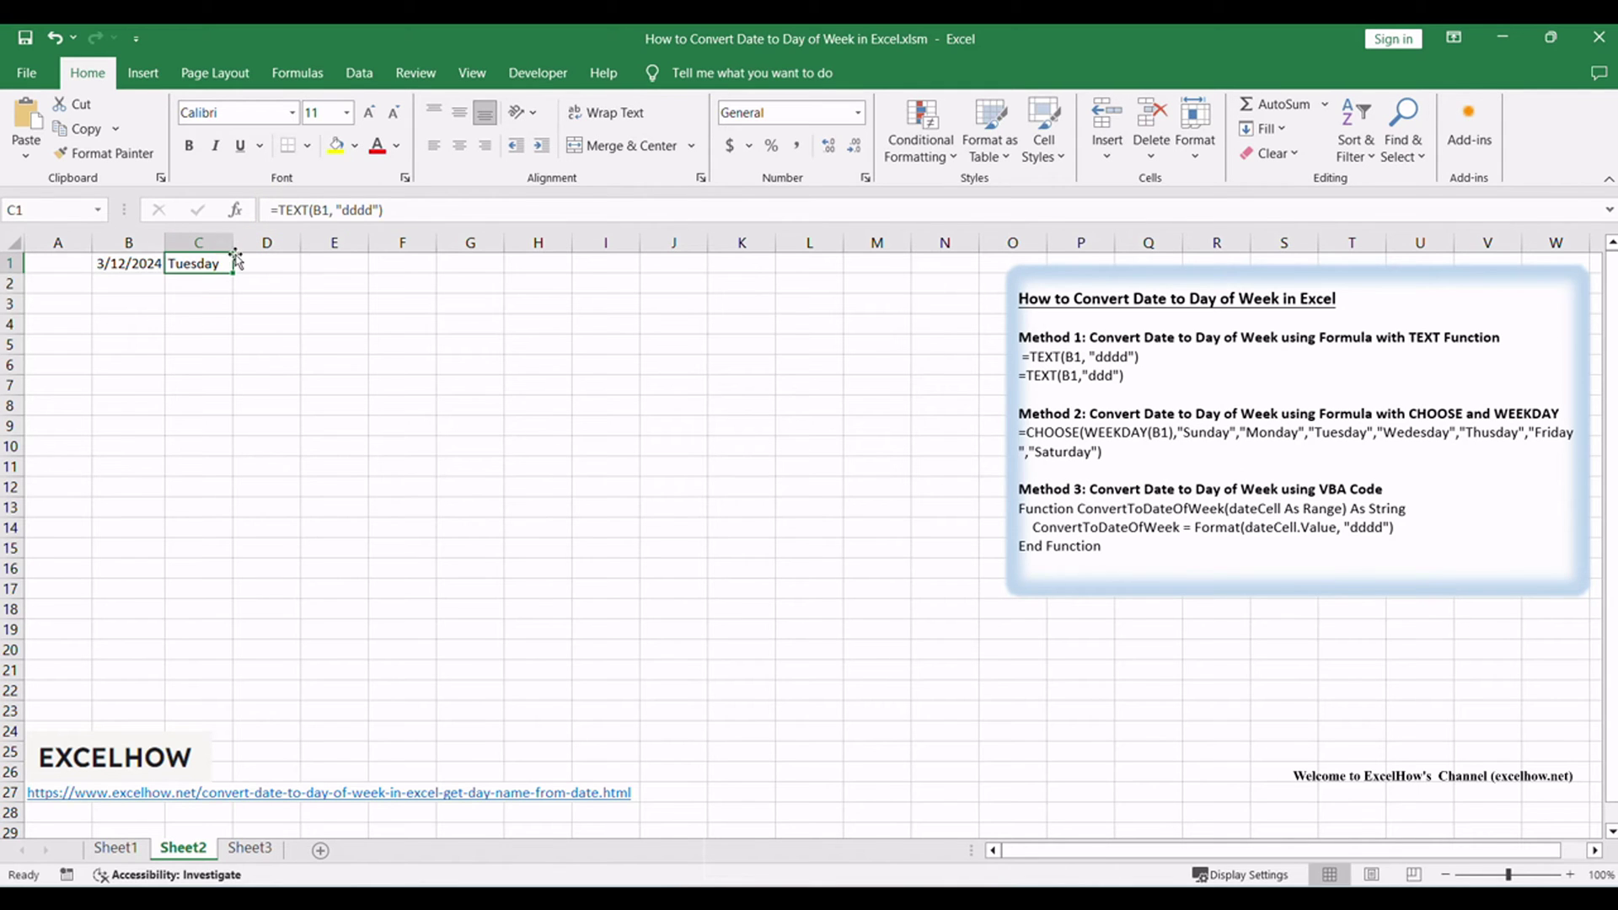
left_click_drag(234, 243, 288, 244)
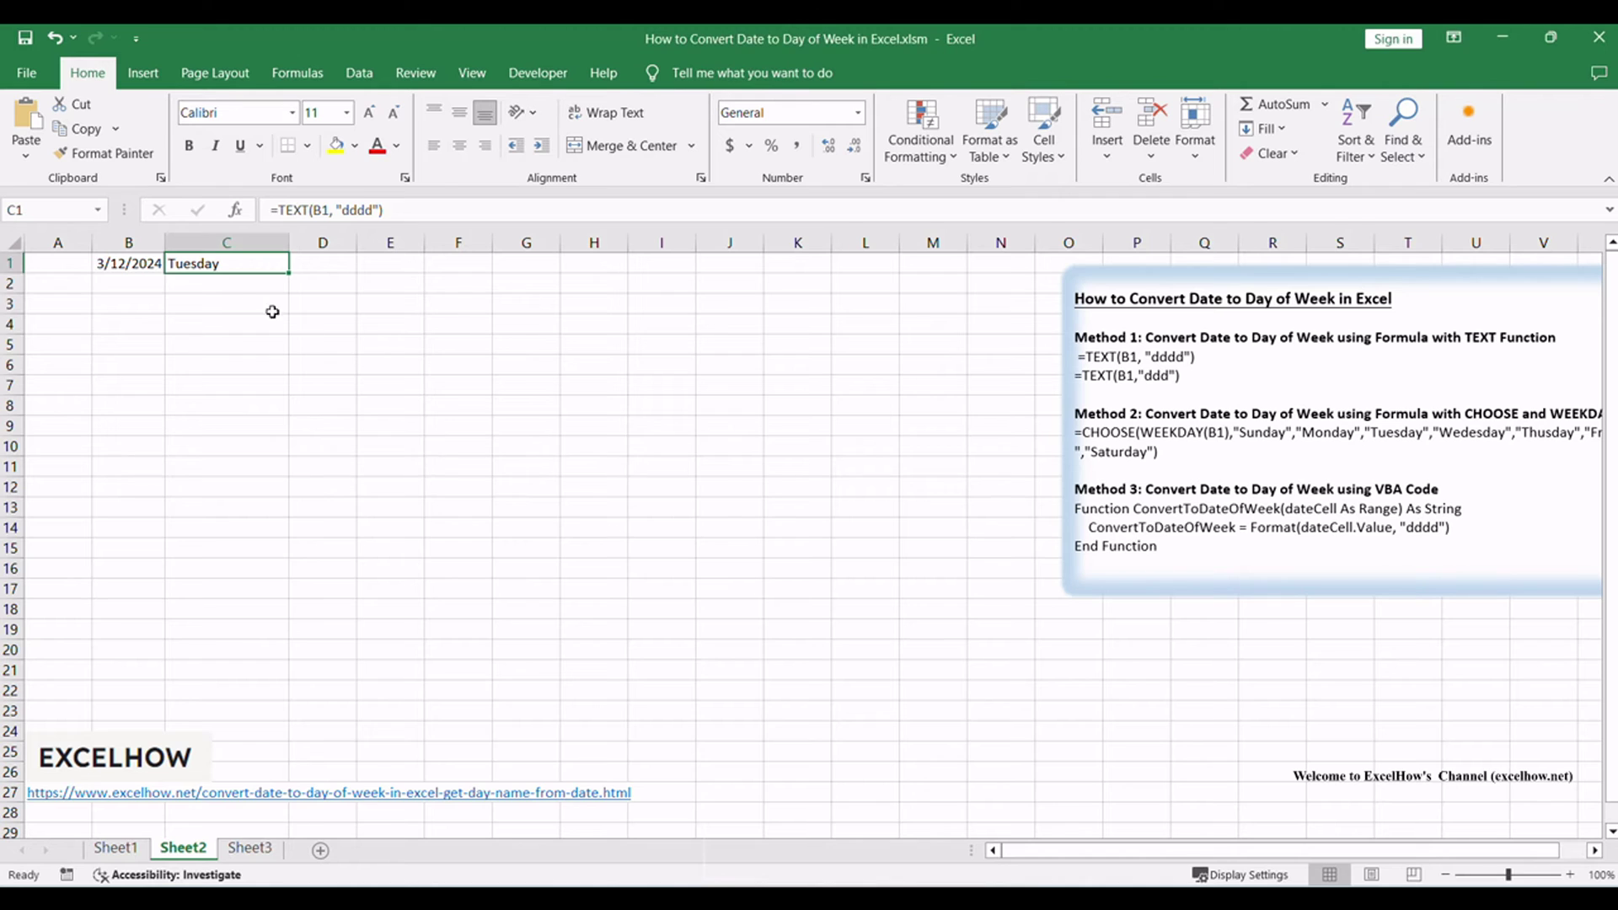
Step: Paste =TEXT(B1,"ddd") into C2 so it shows Tue, then review the formula
double_click(214, 285)
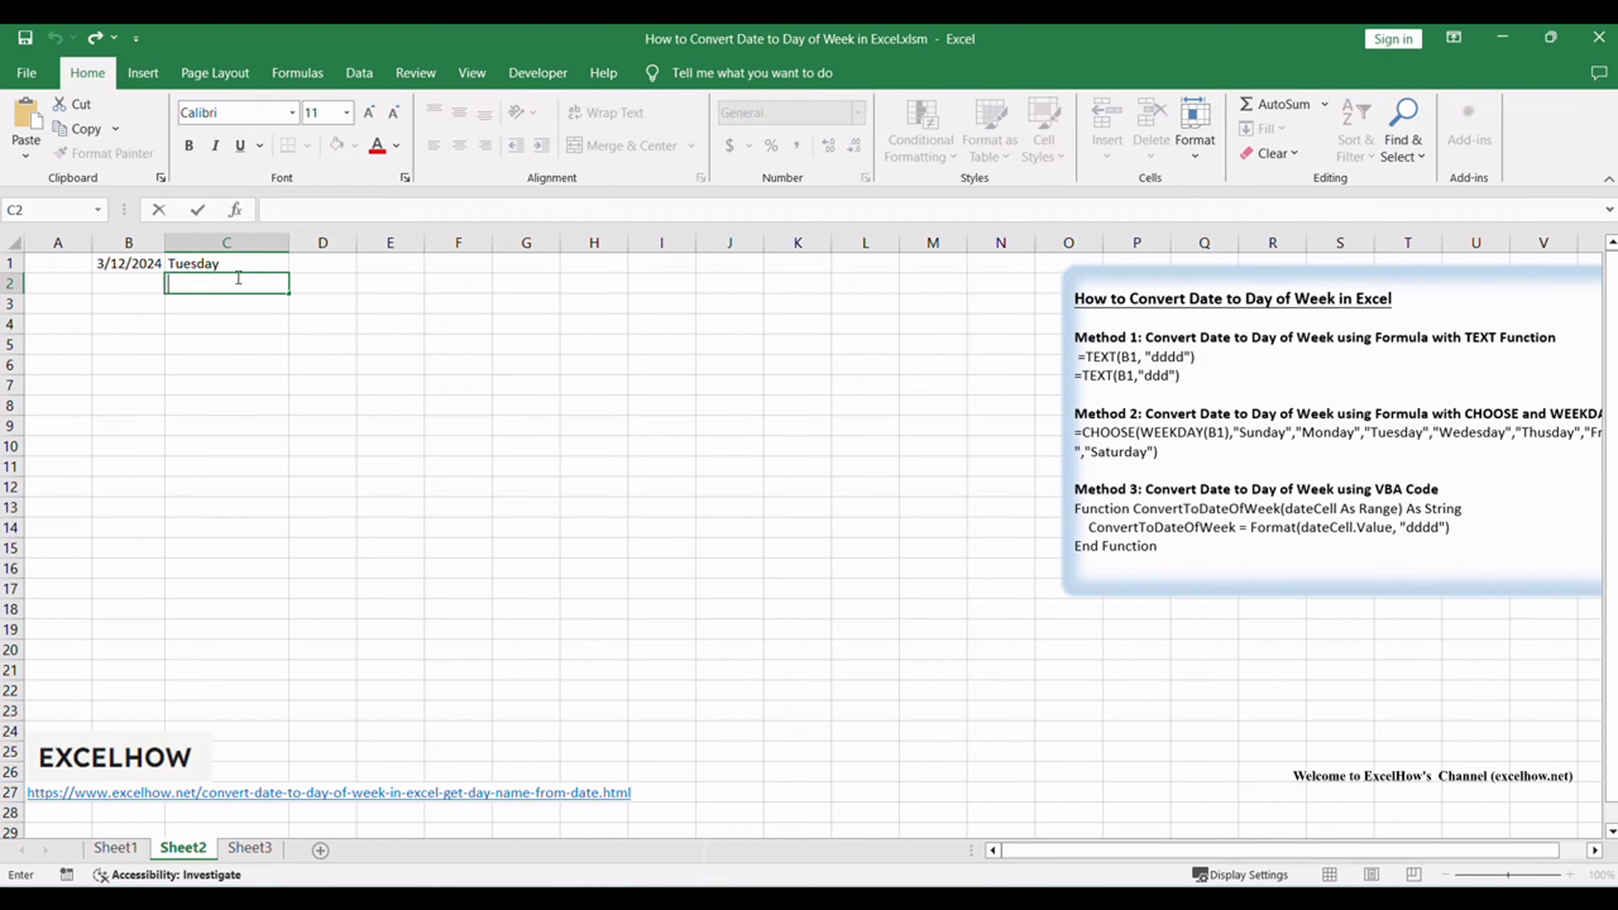
type("=TEXT(B1,\"ddd\")")
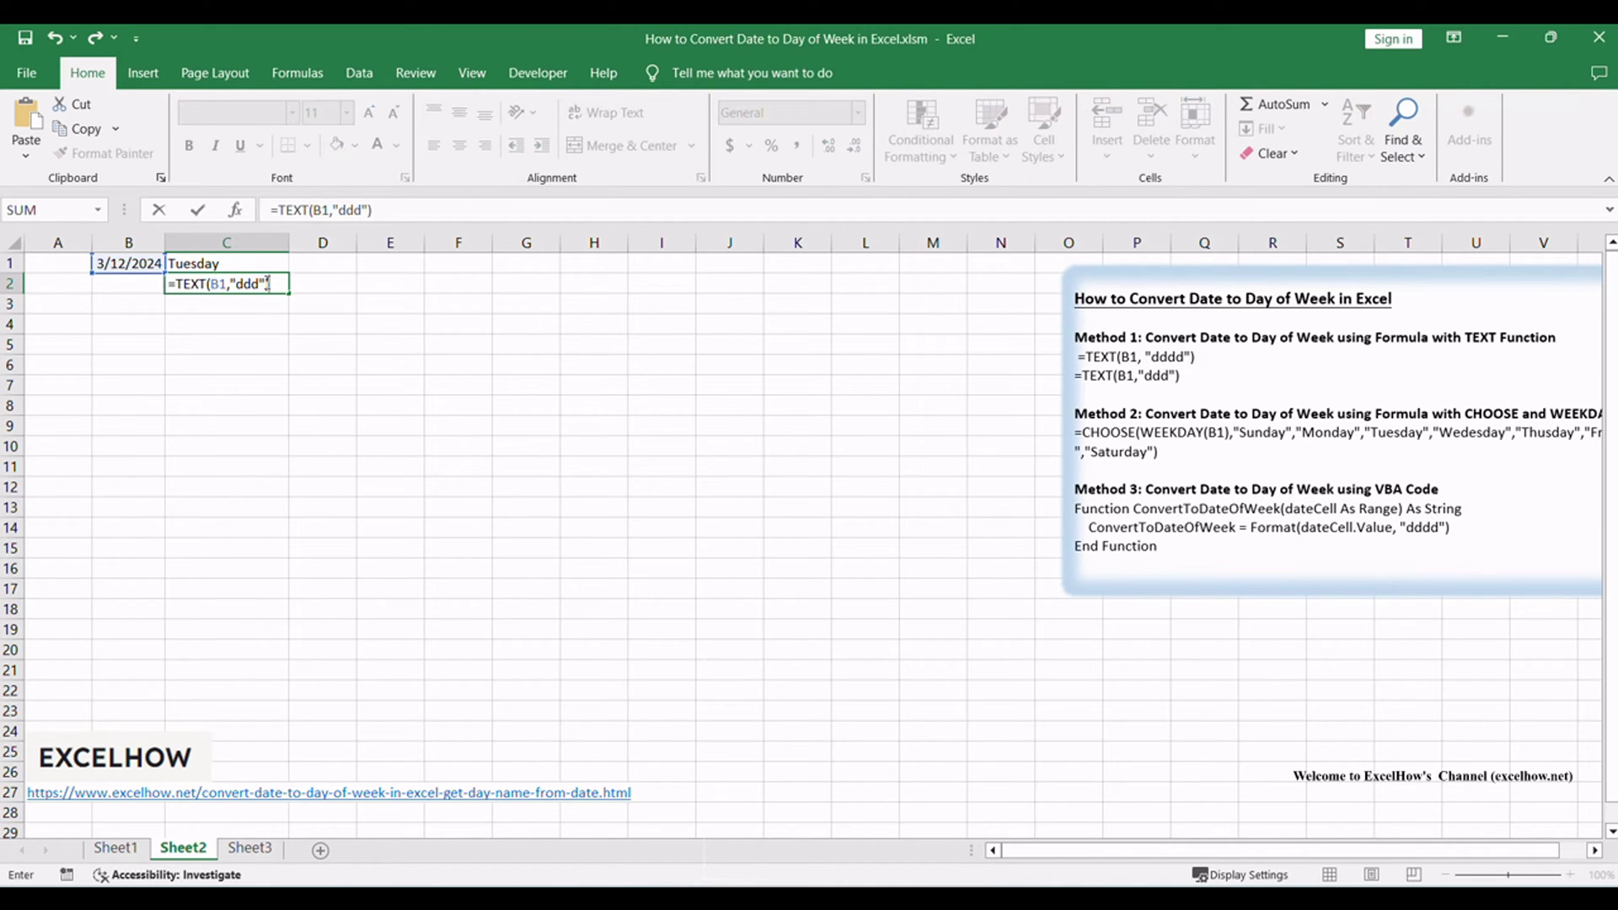
left_click(220, 283)
left_click(404, 210)
key("Return")
left_click(180, 284)
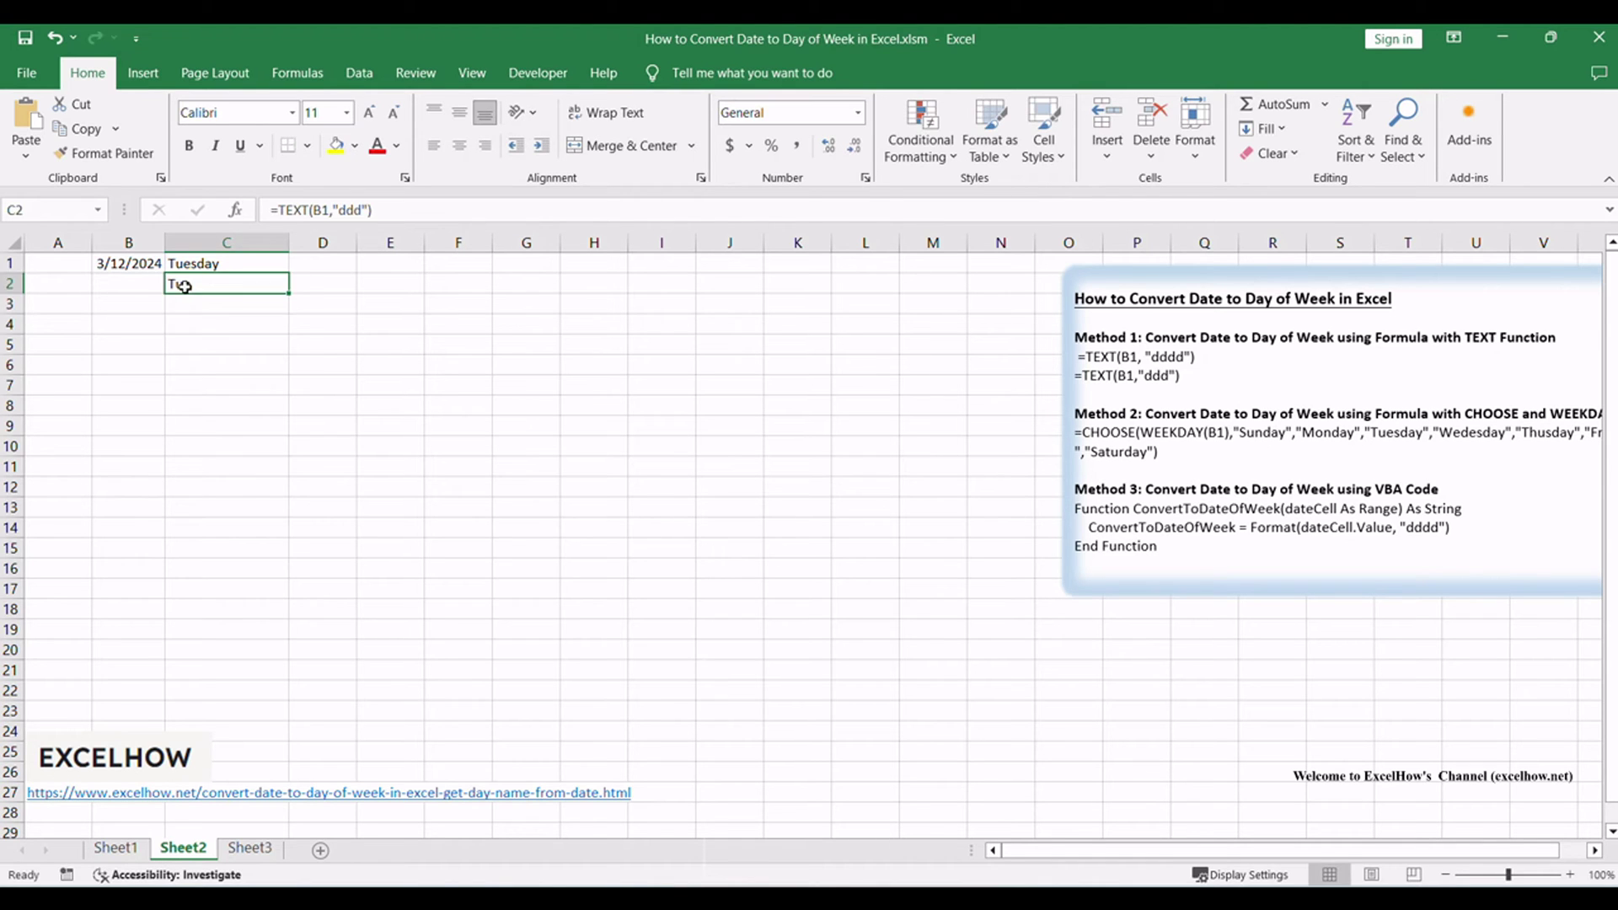
left_click(225, 243)
left_click(197, 283)
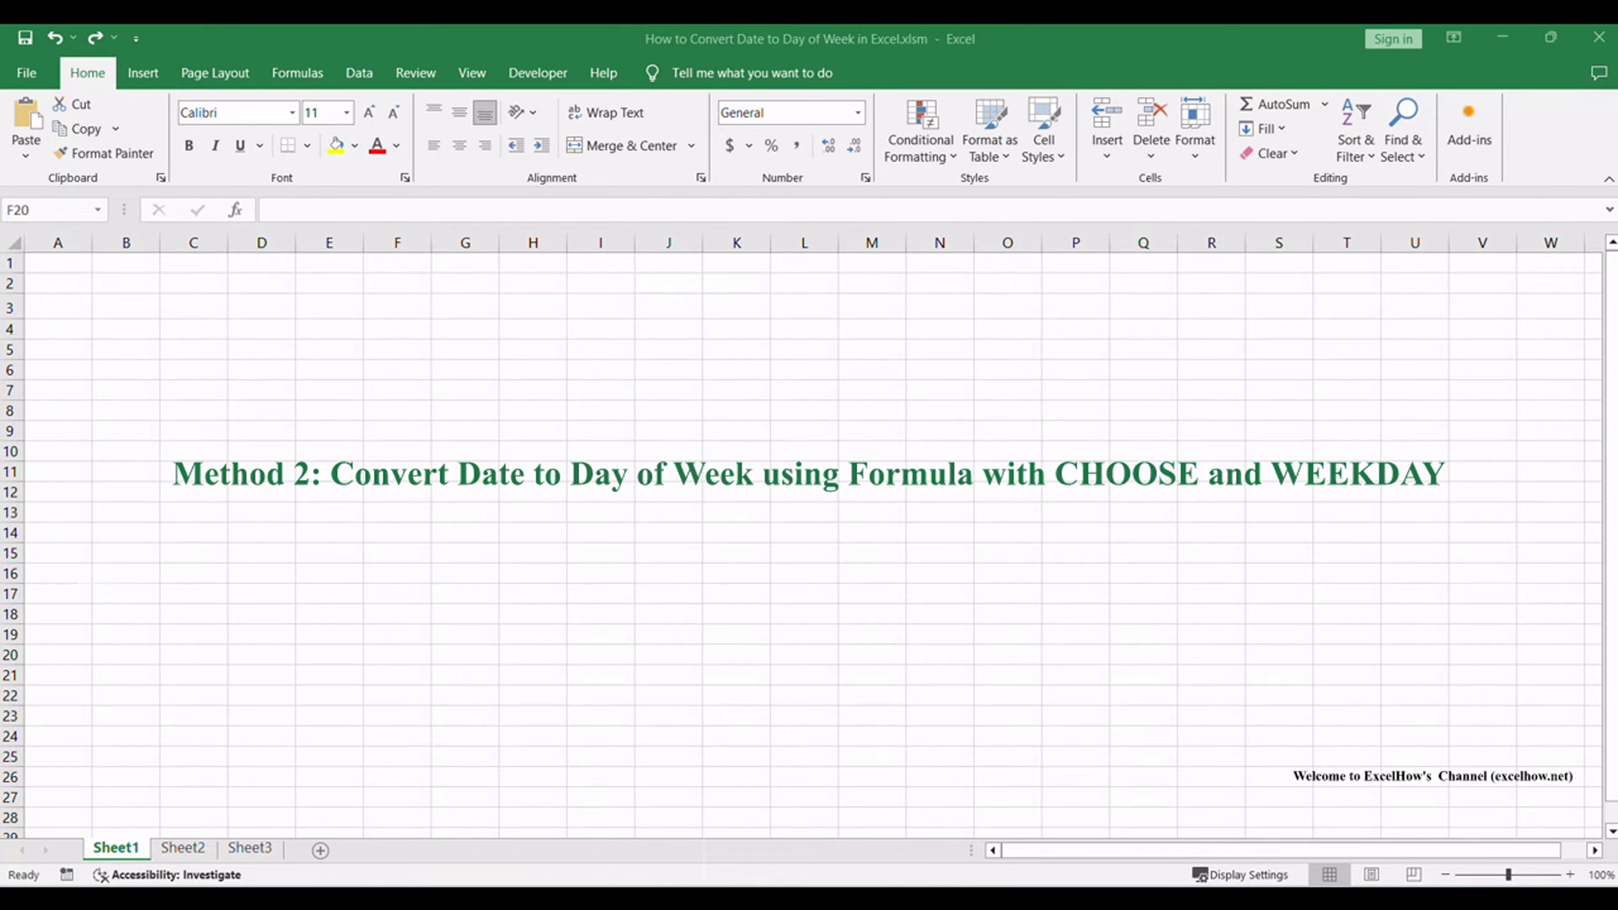
Step: Select and copy the two-line =CHOOSE(WEEKDAY(B1),...) formula from the Sheet2 notes box
left_click(183, 849)
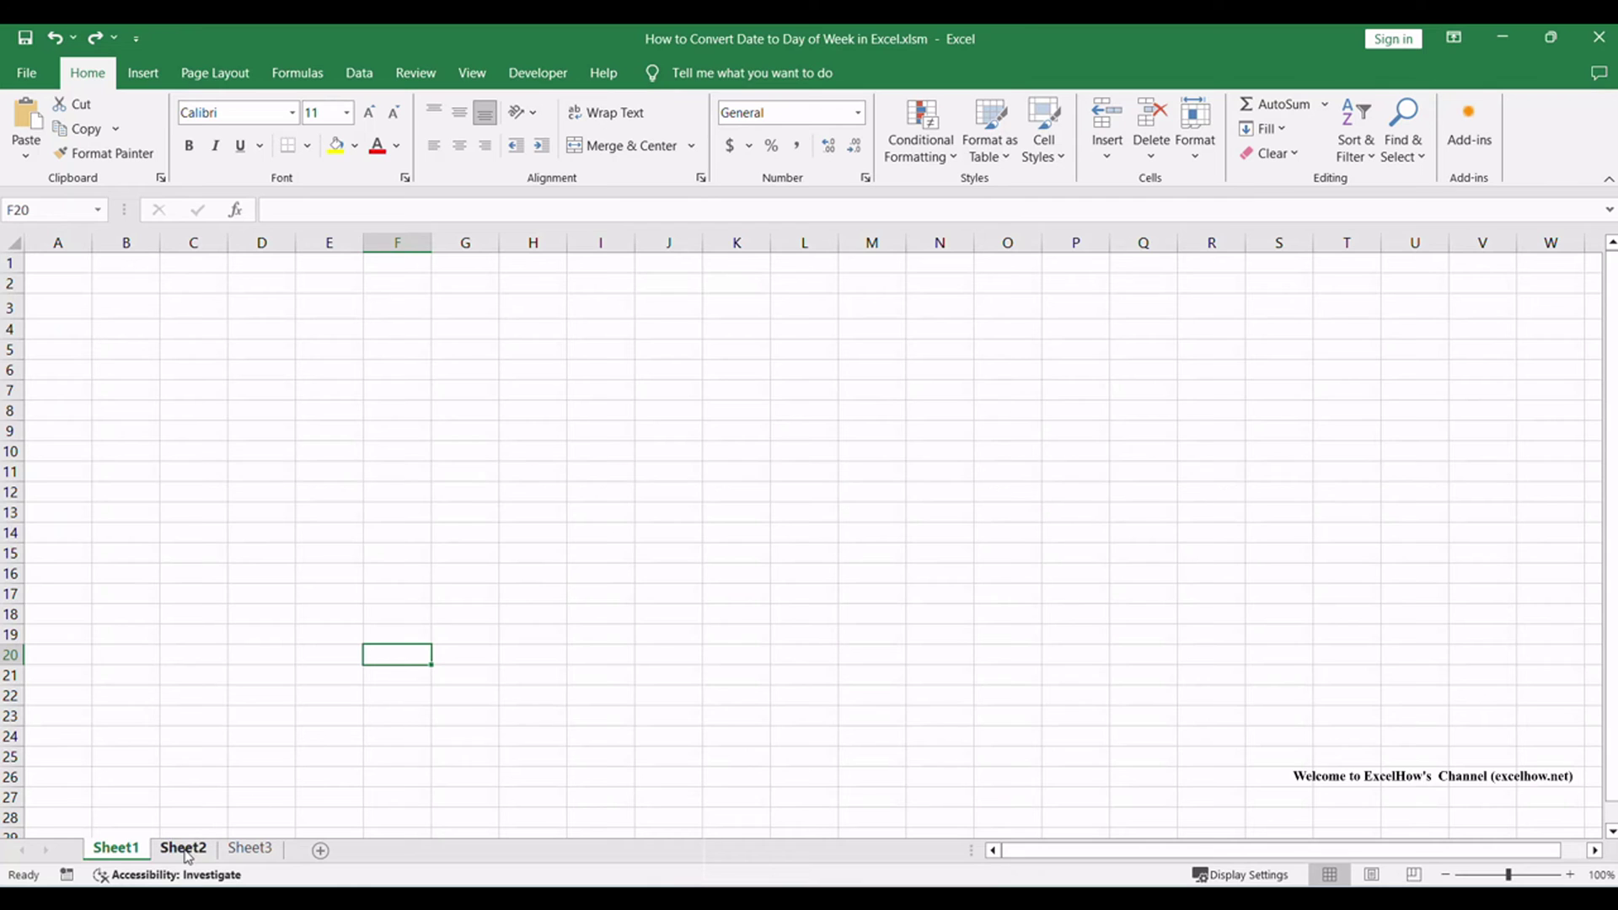
left_click(184, 849)
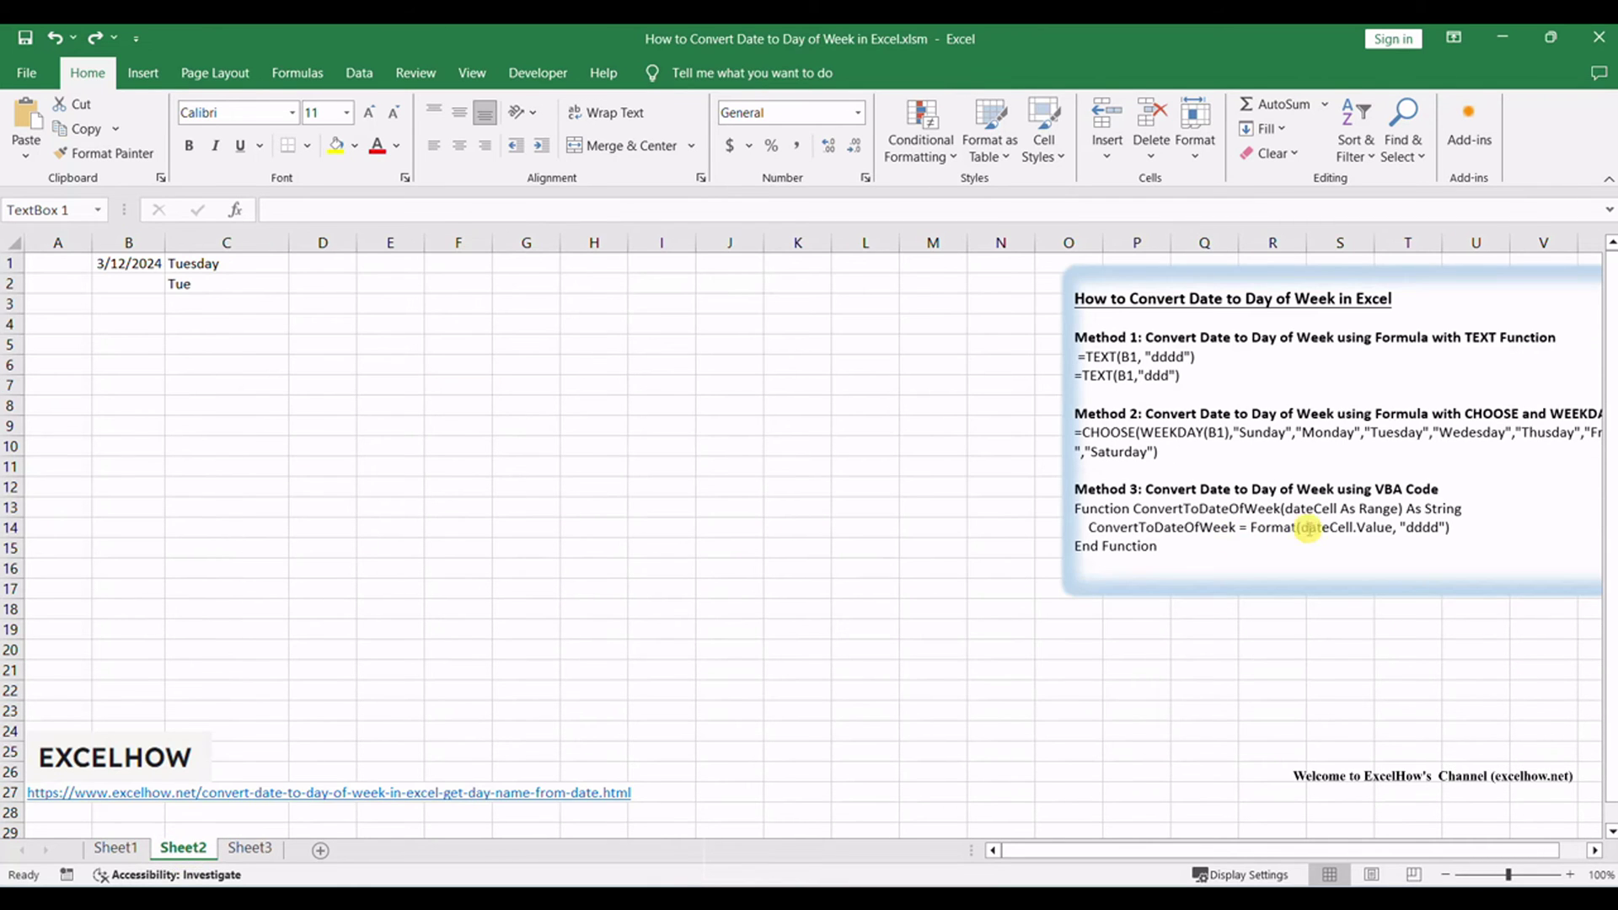
left_click(1277, 546)
left_click_drag(1467, 413, 1600, 414)
left_click(1337, 432)
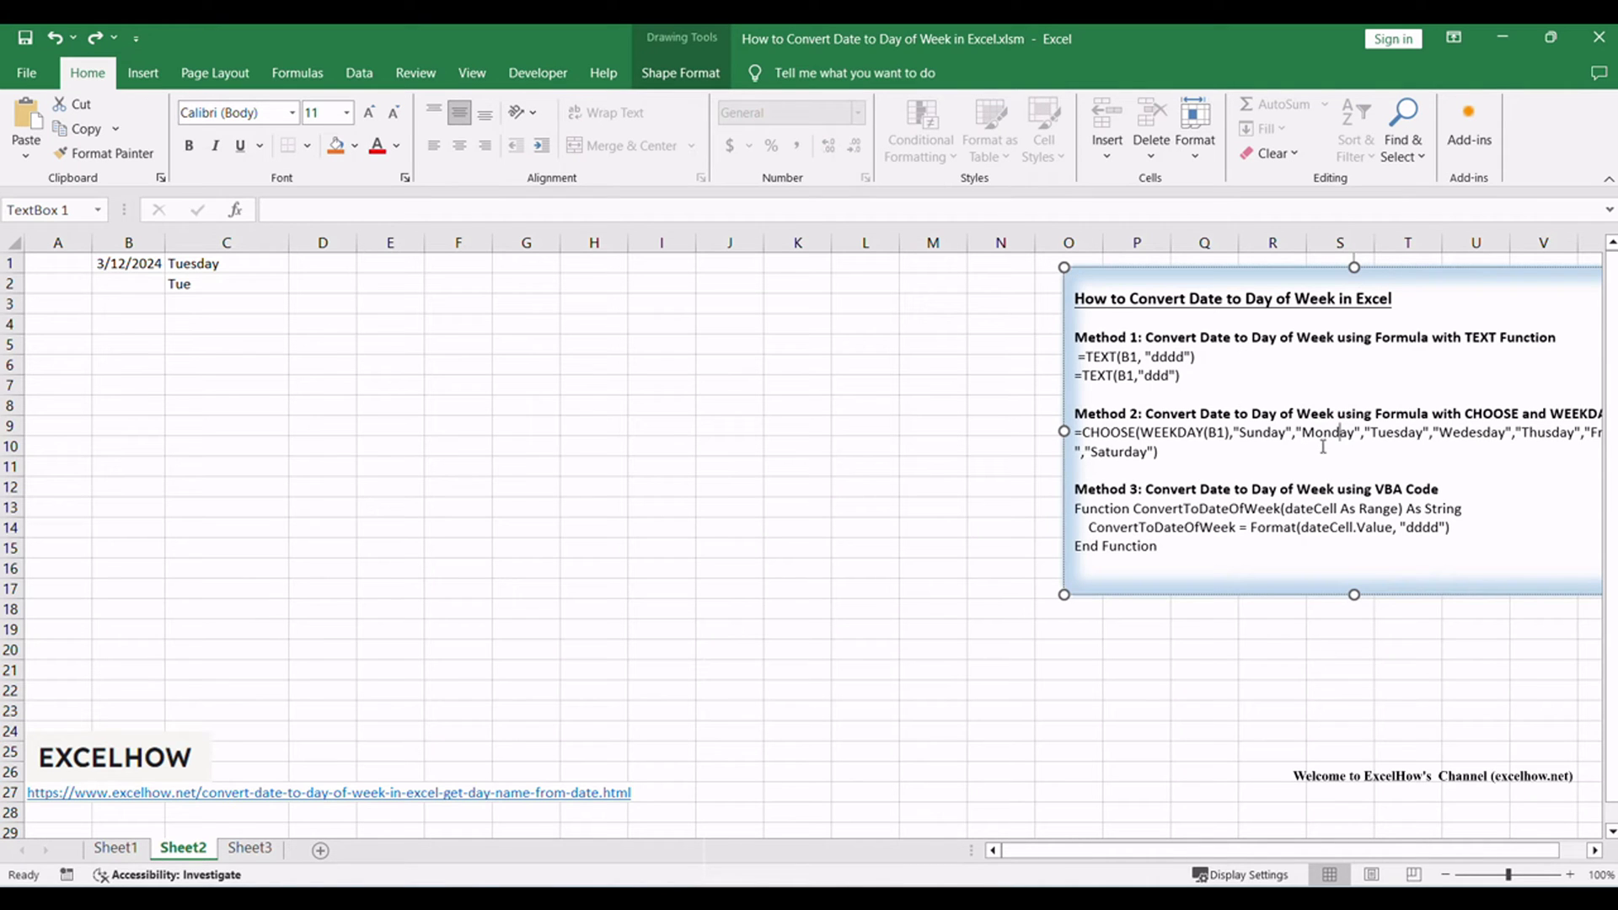
double_click(1170, 434)
double_click(1107, 434)
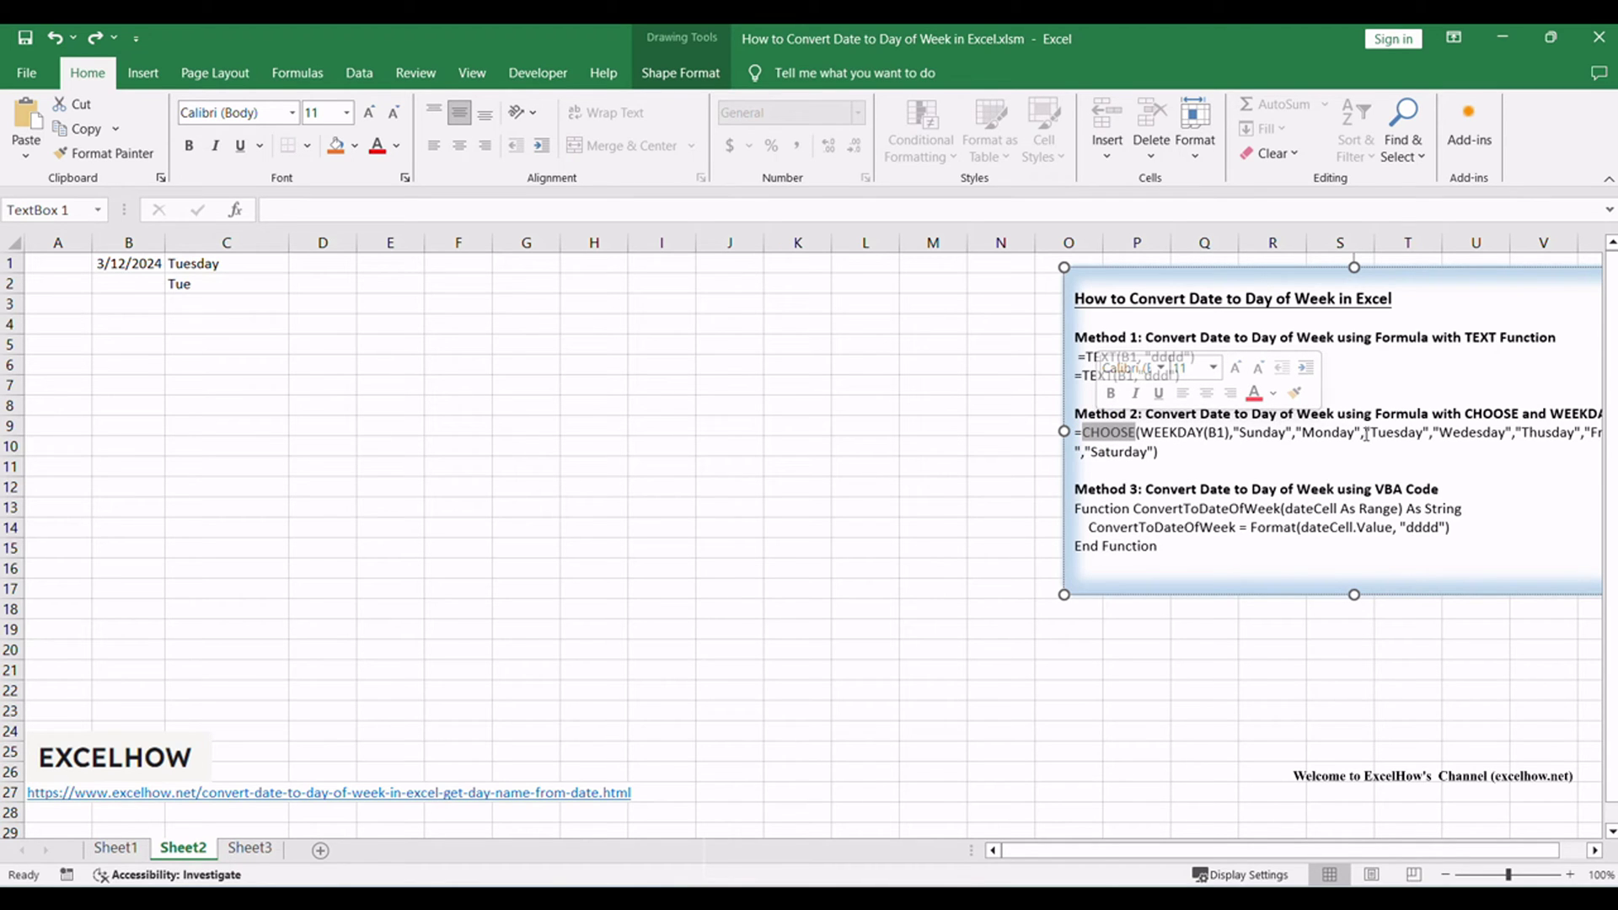
left_click(1188, 452)
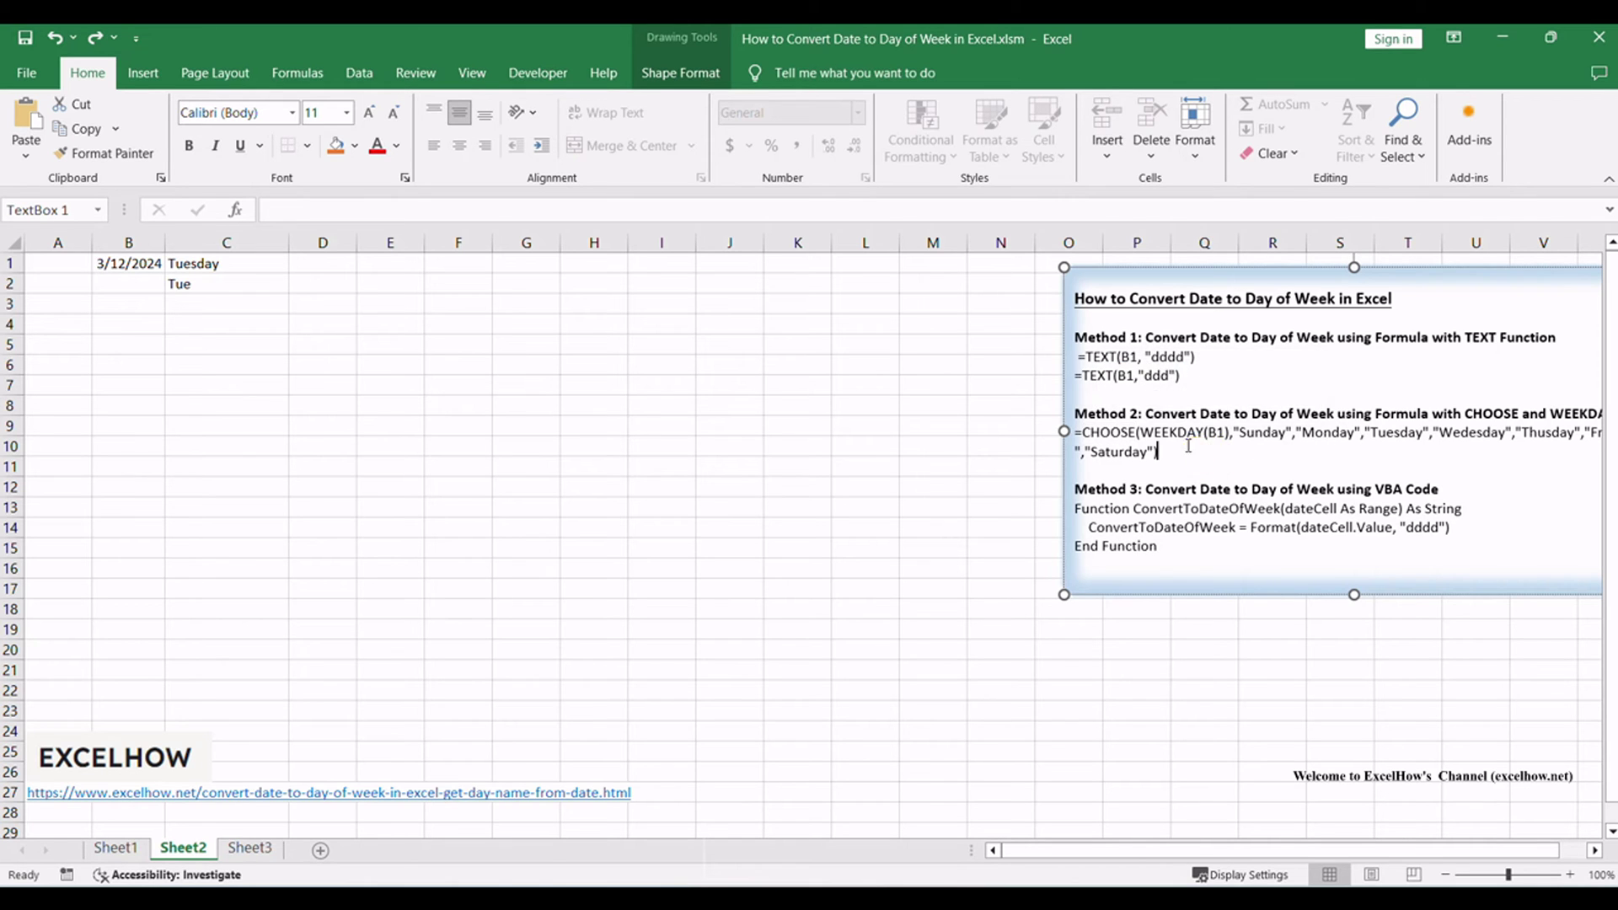
left_click_drag(1161, 451, 1076, 434)
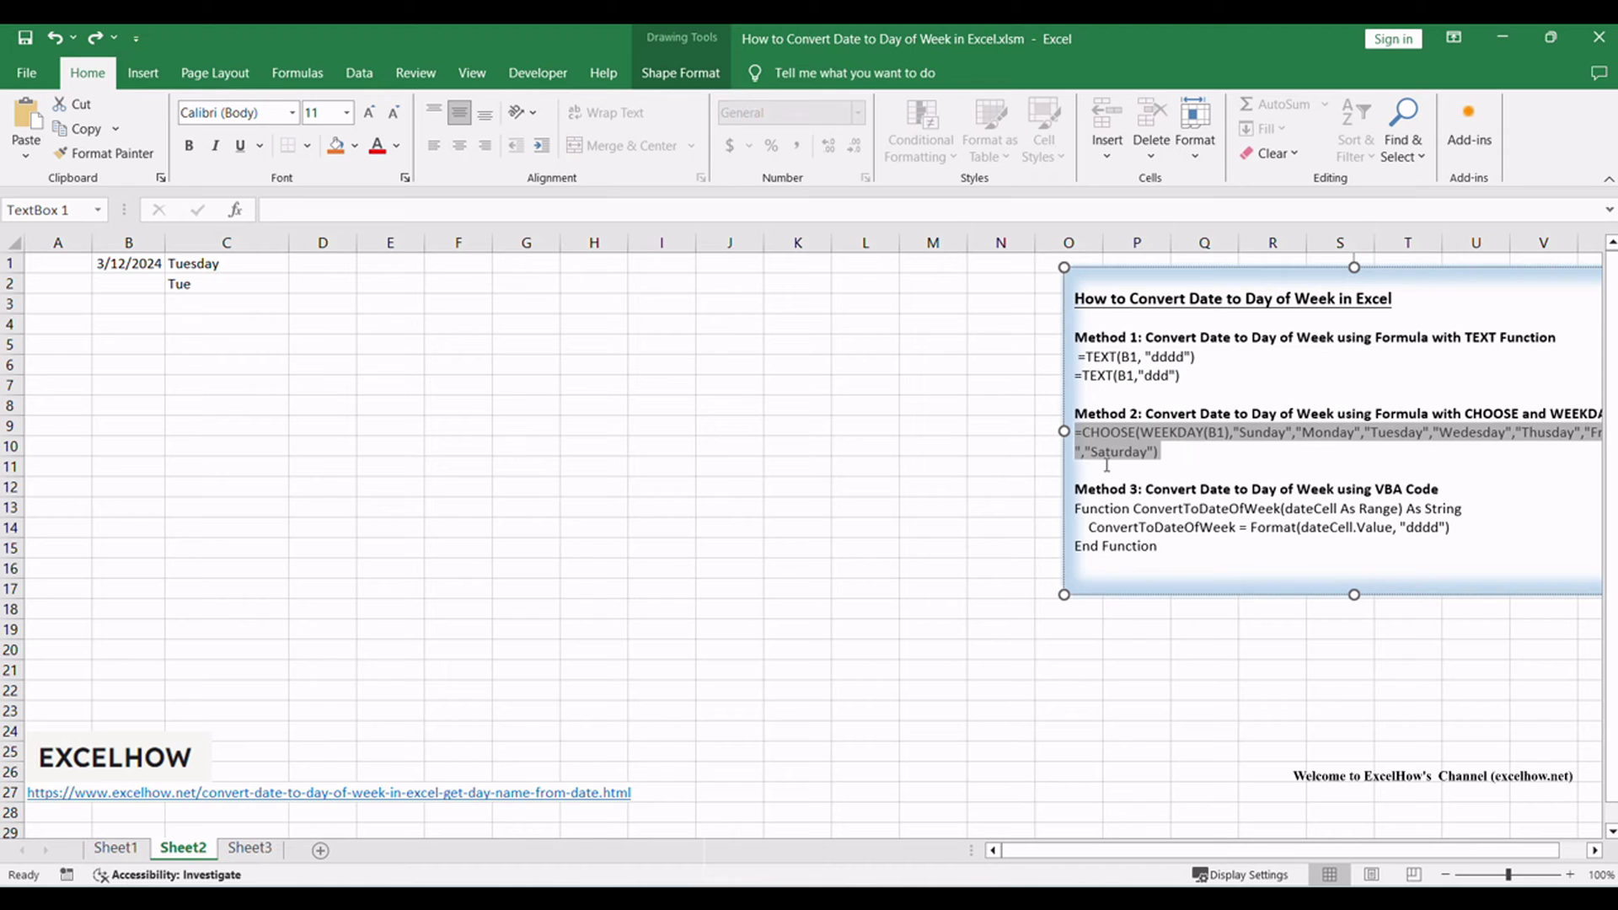
key("ctrl+c")
Step: Paste the CHOOSE(WEEKDAY(B1),...) formula into D1, reviewing its day arguments, so D1 shows Tuesday
left_click(457, 379)
double_click(322, 263)
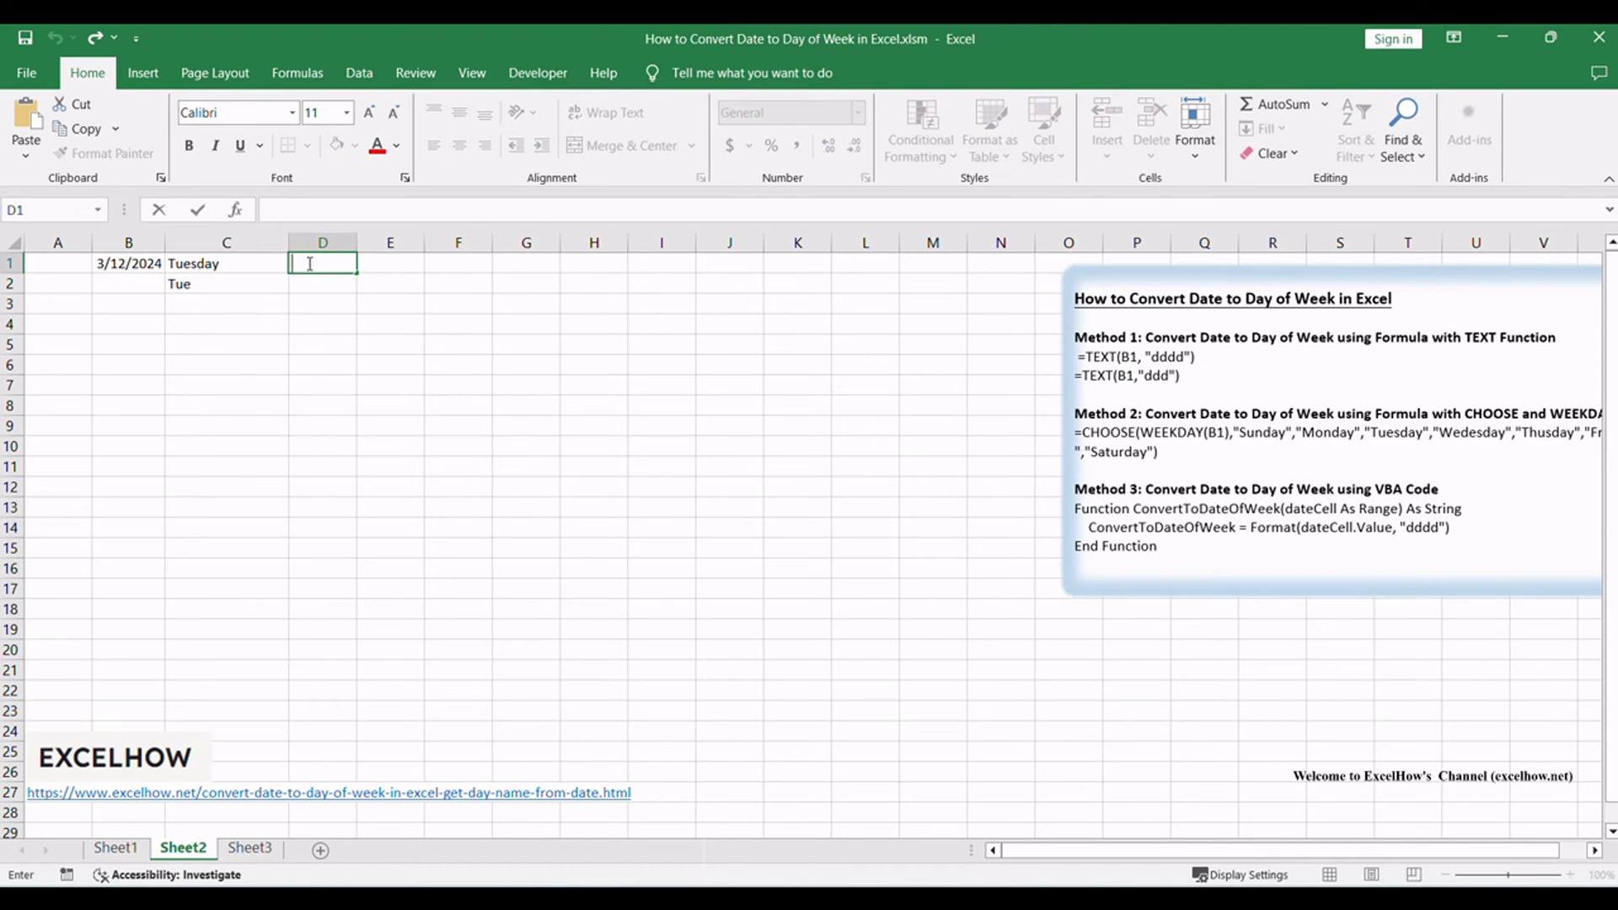
key("ctrl+v")
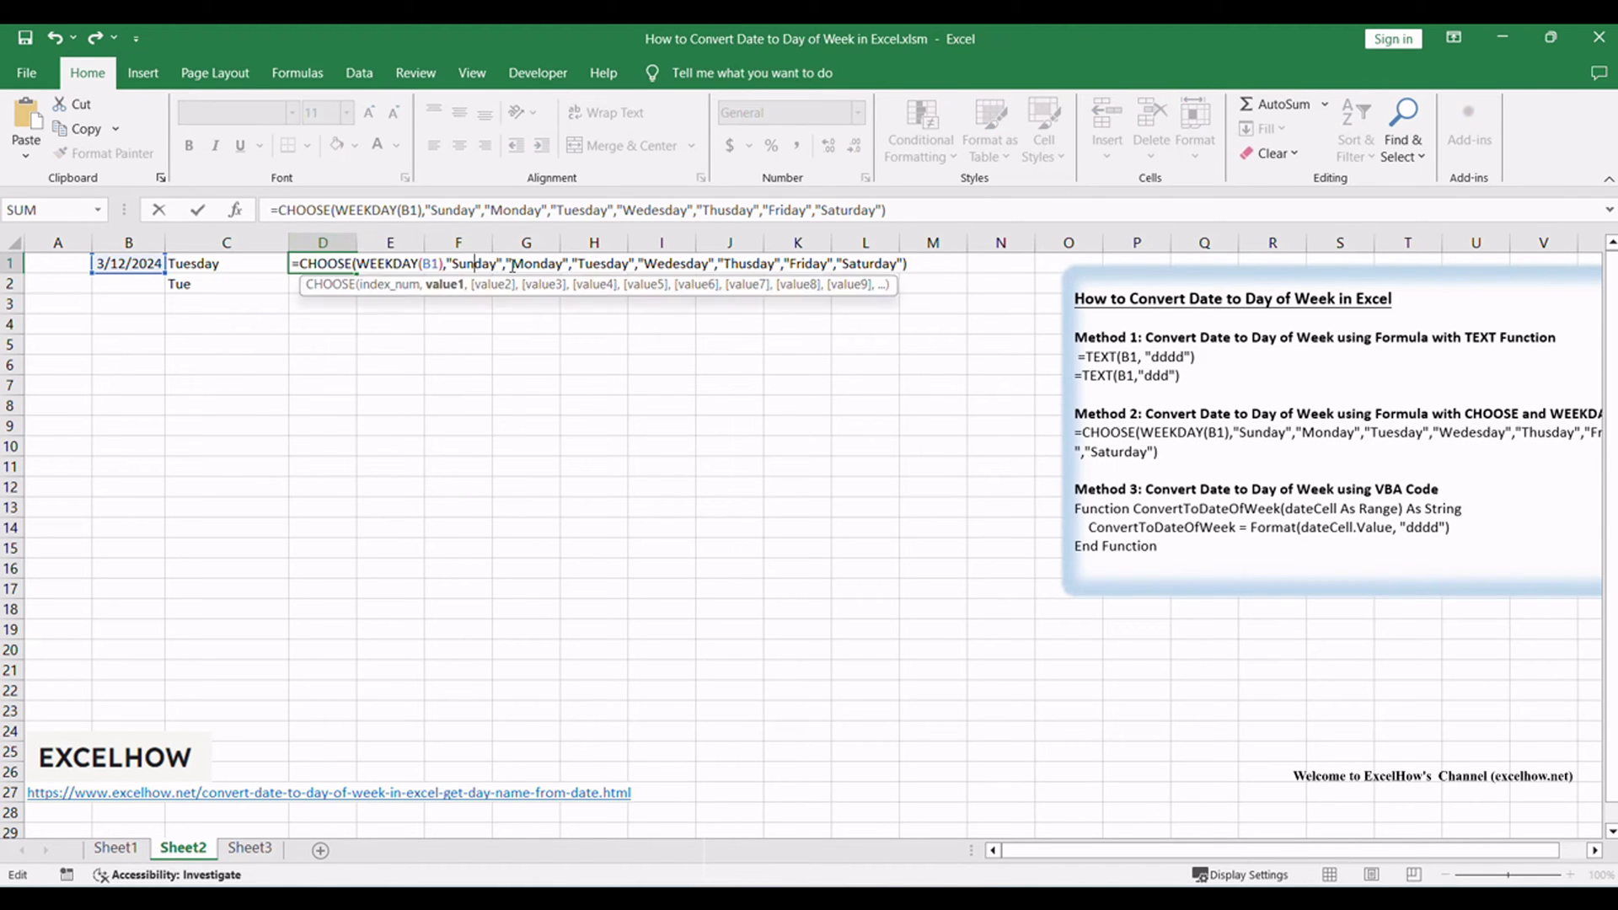
left_click(594, 263)
left_click(687, 263)
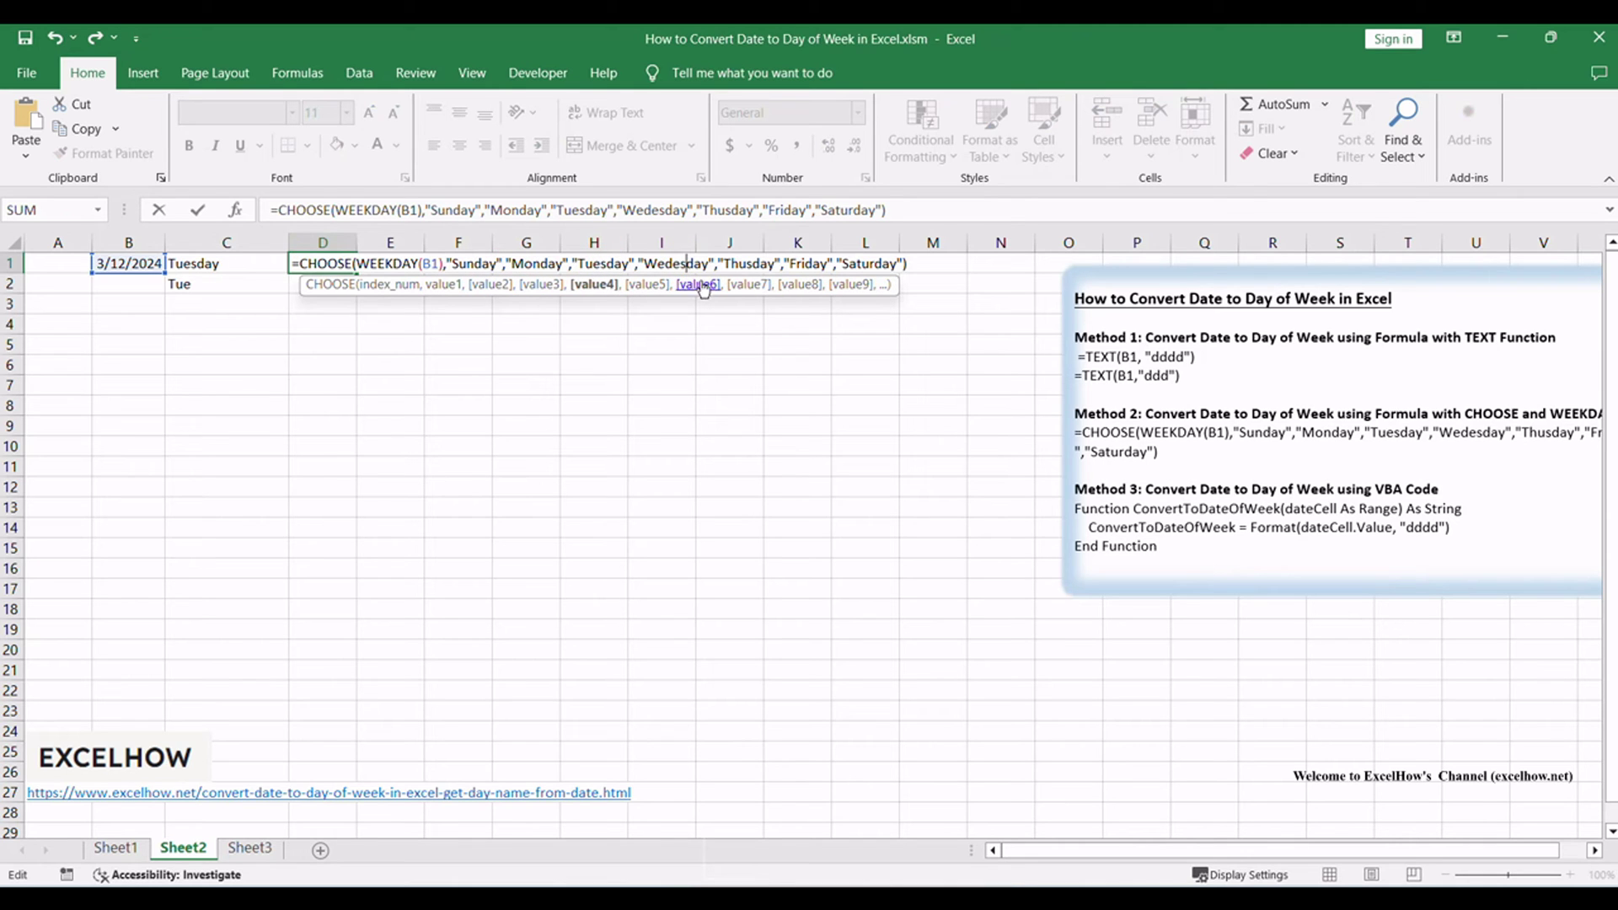
left_click(749, 263)
left_click(816, 263)
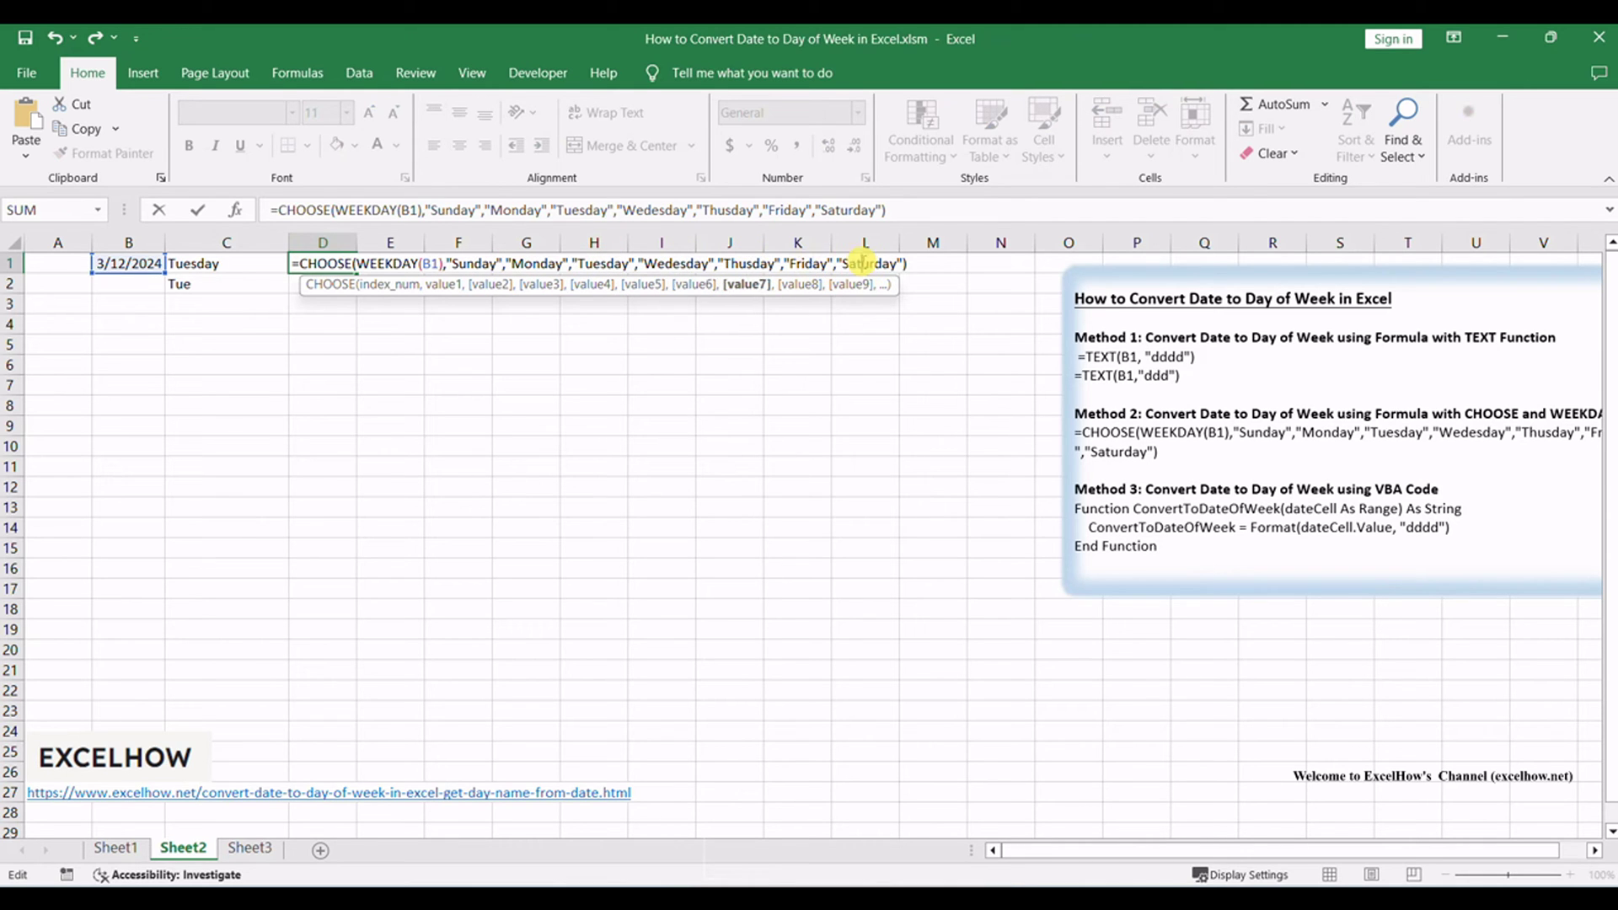
left_click(402, 263)
left_click(911, 210)
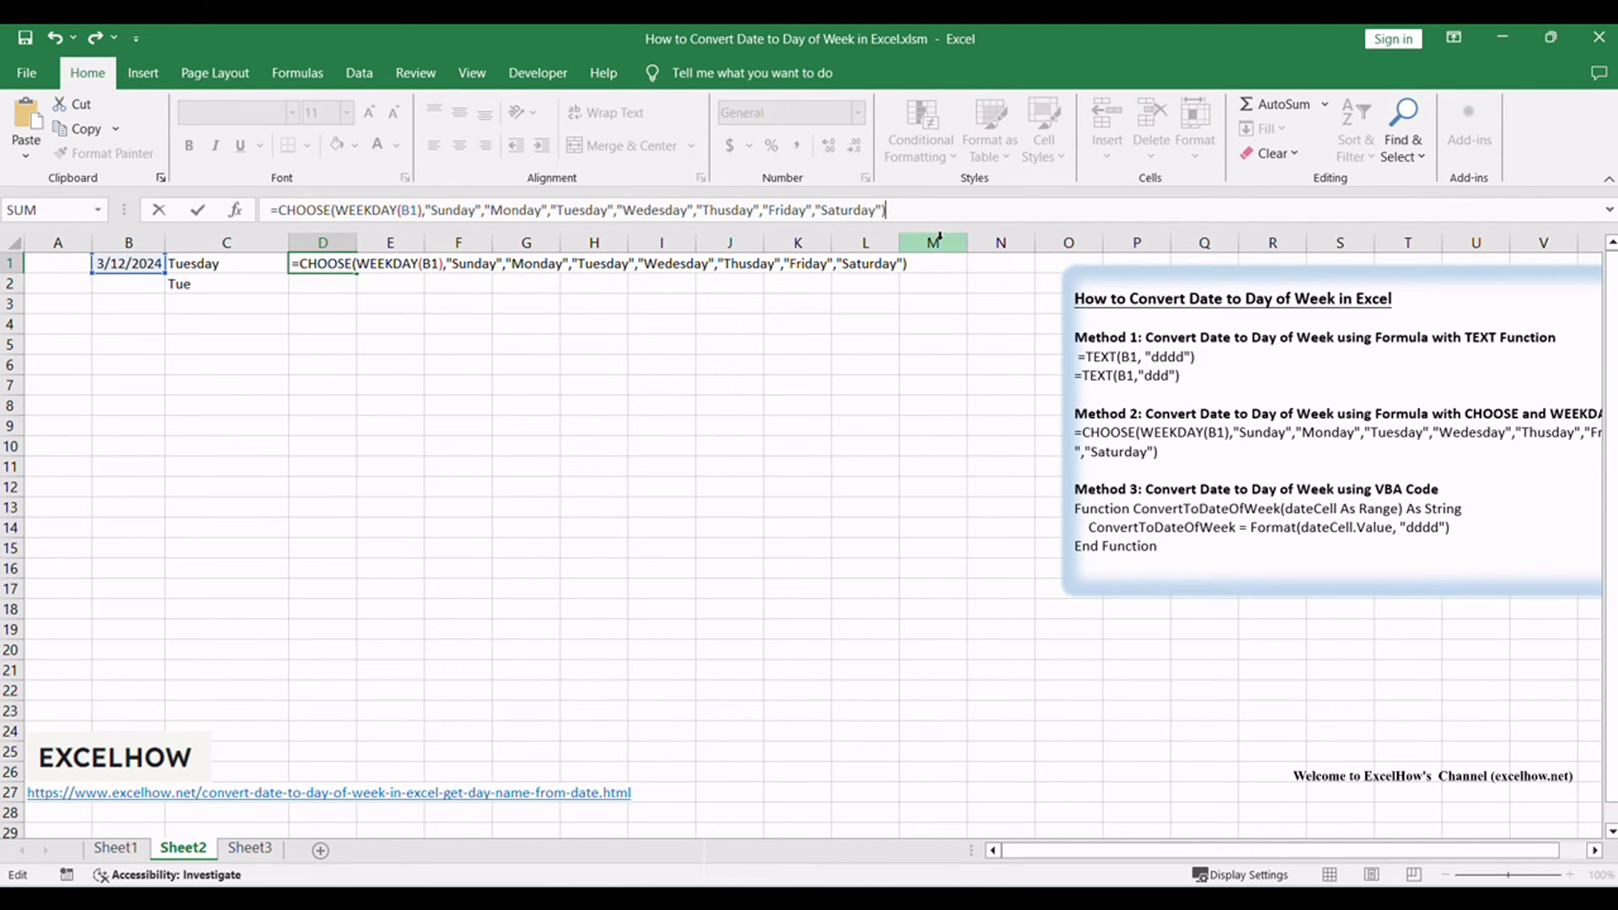
key("Return")
left_click(322, 263)
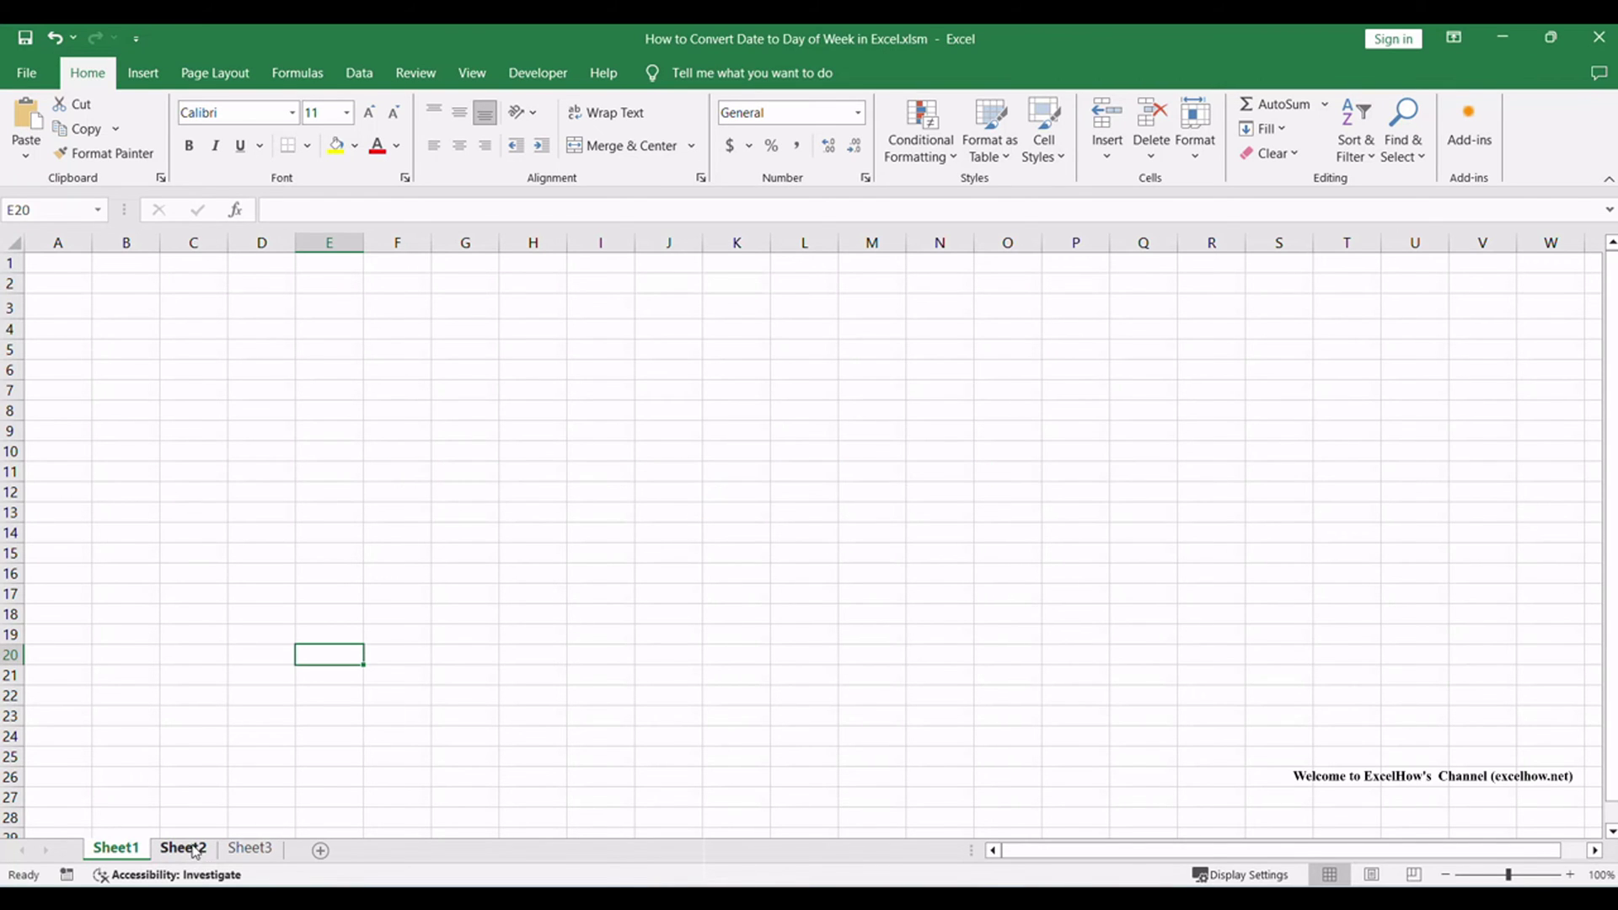
Step: Return to Sheet2 and select an empty cell away from the weekday results
left_click(183, 847)
left_click(864, 689)
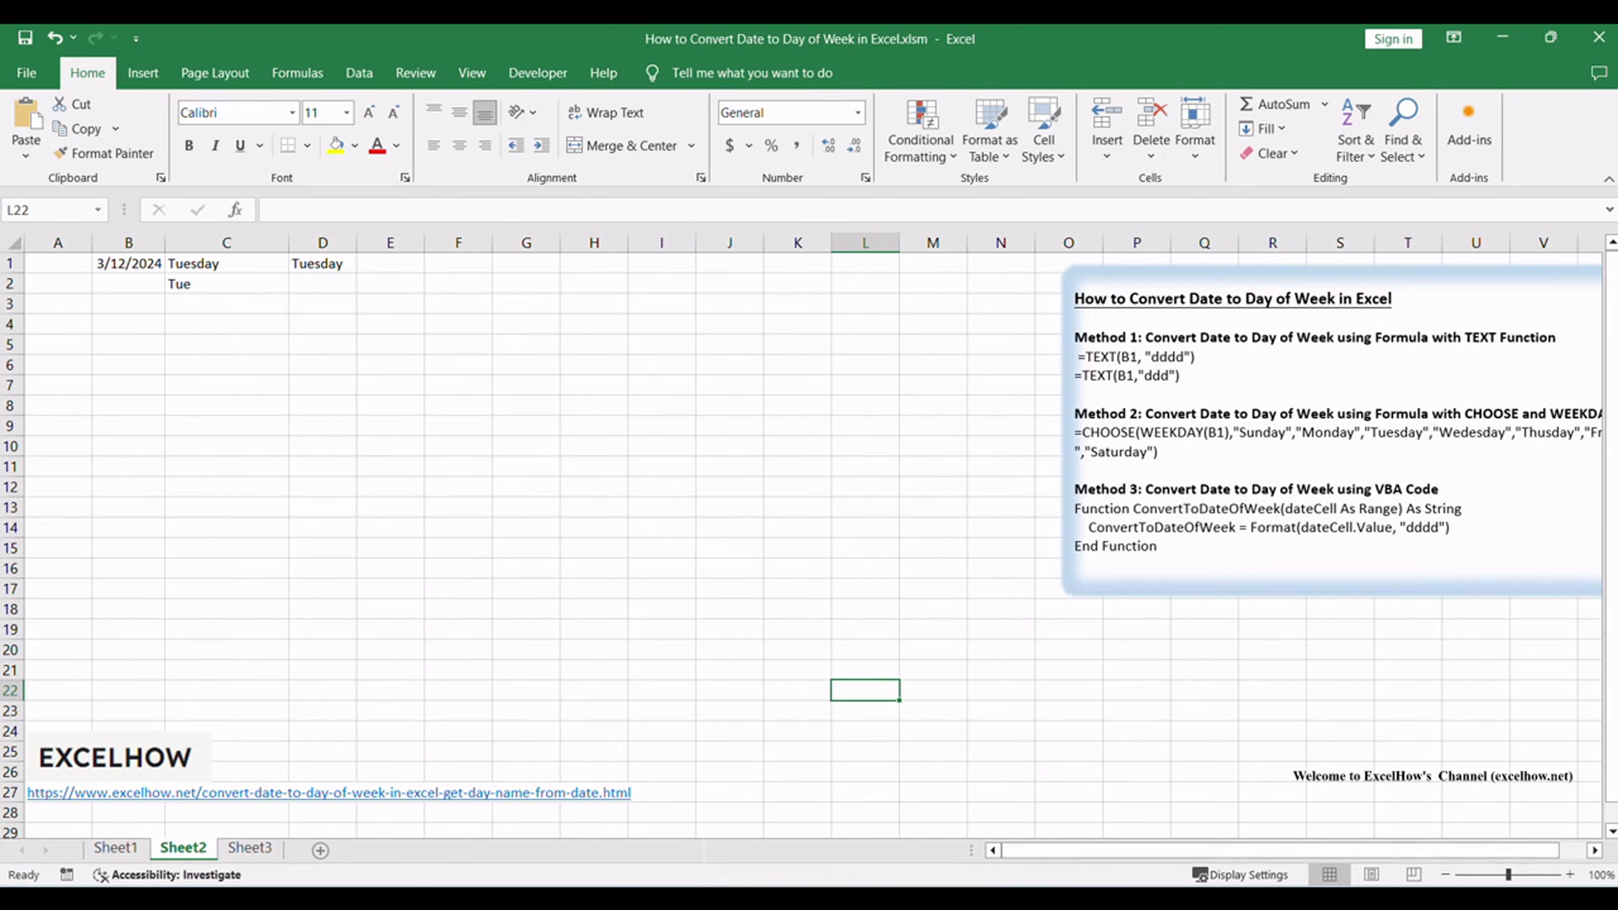
left_click(647, 511)
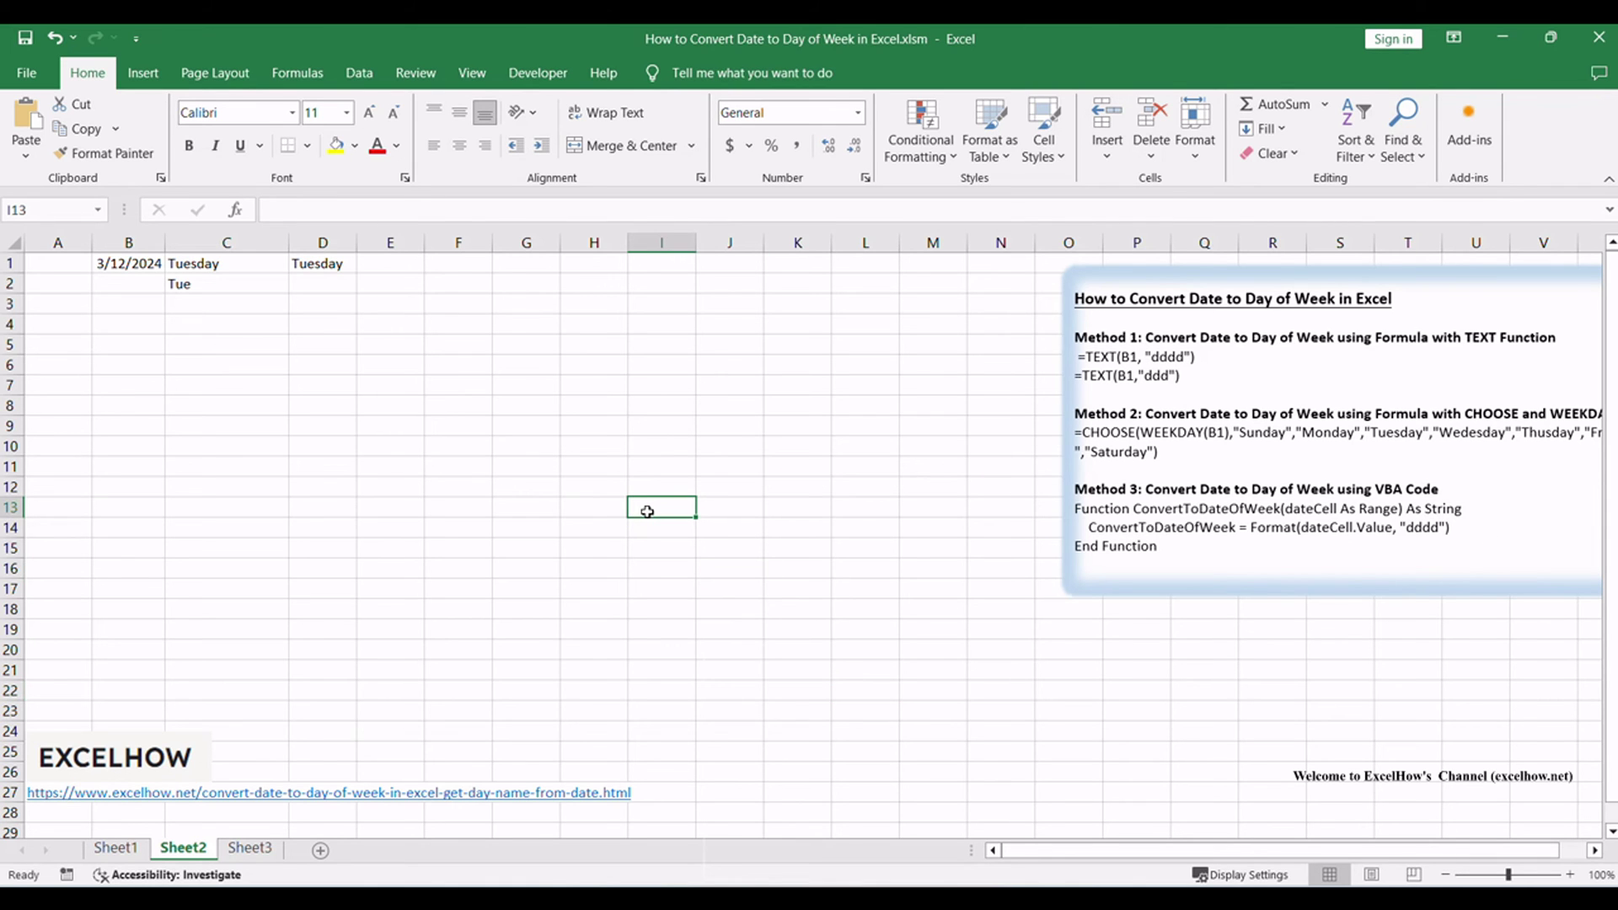
key("alt+F11")
Step: Paste the ConvertToDateOfWeek(dateCell) "dddd" function into a new Module1, then close the editor
left_click(351, 322)
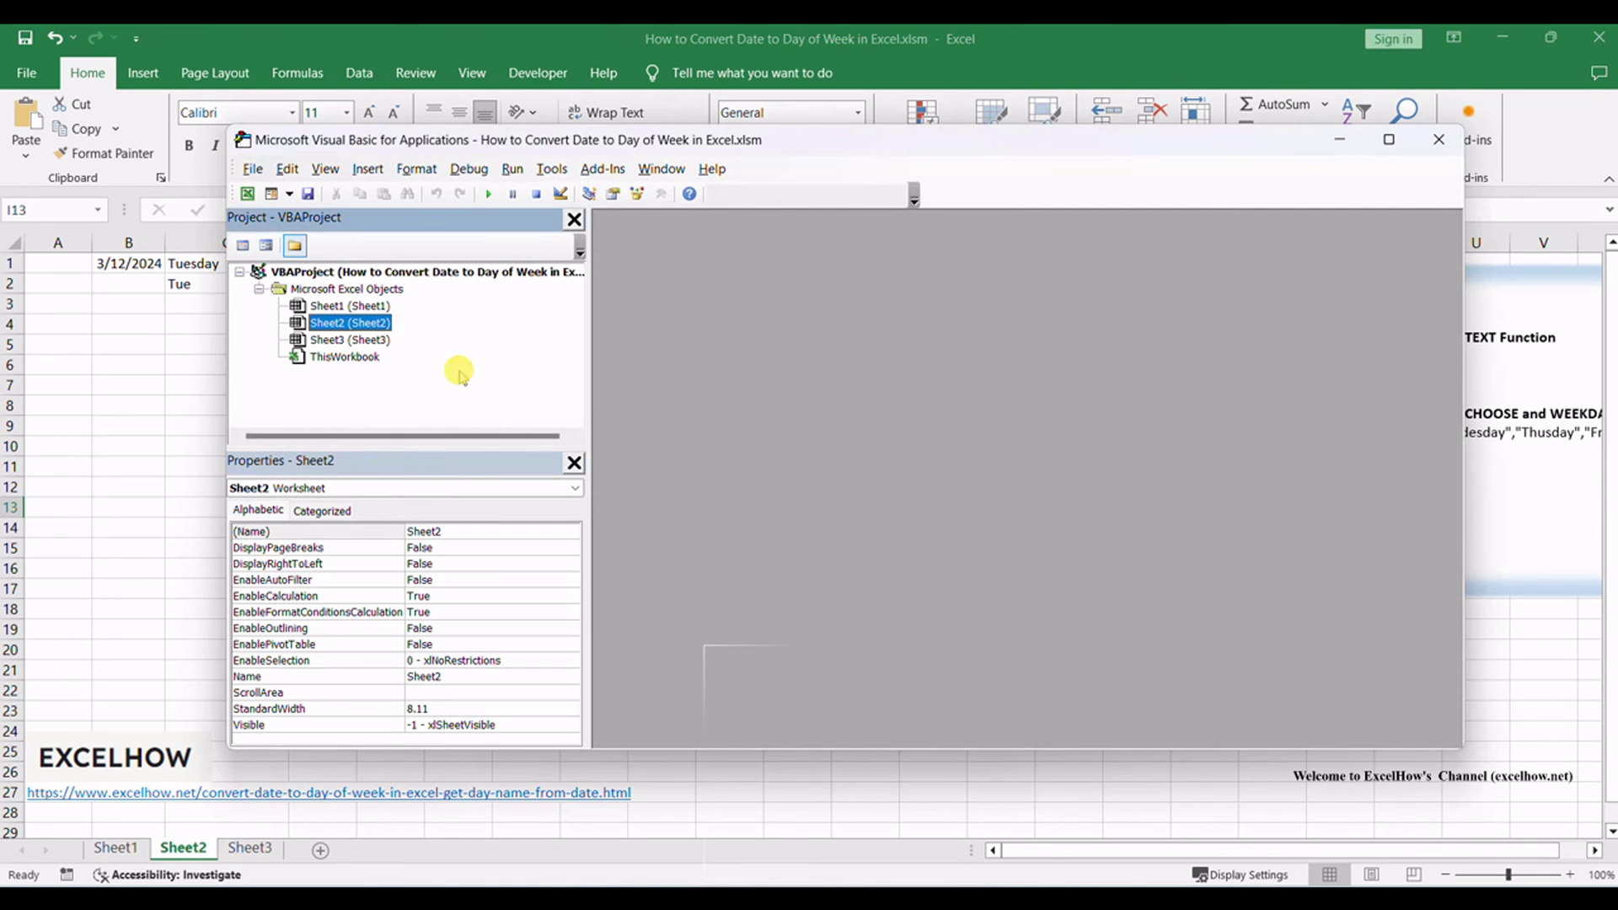
right_click(455, 327)
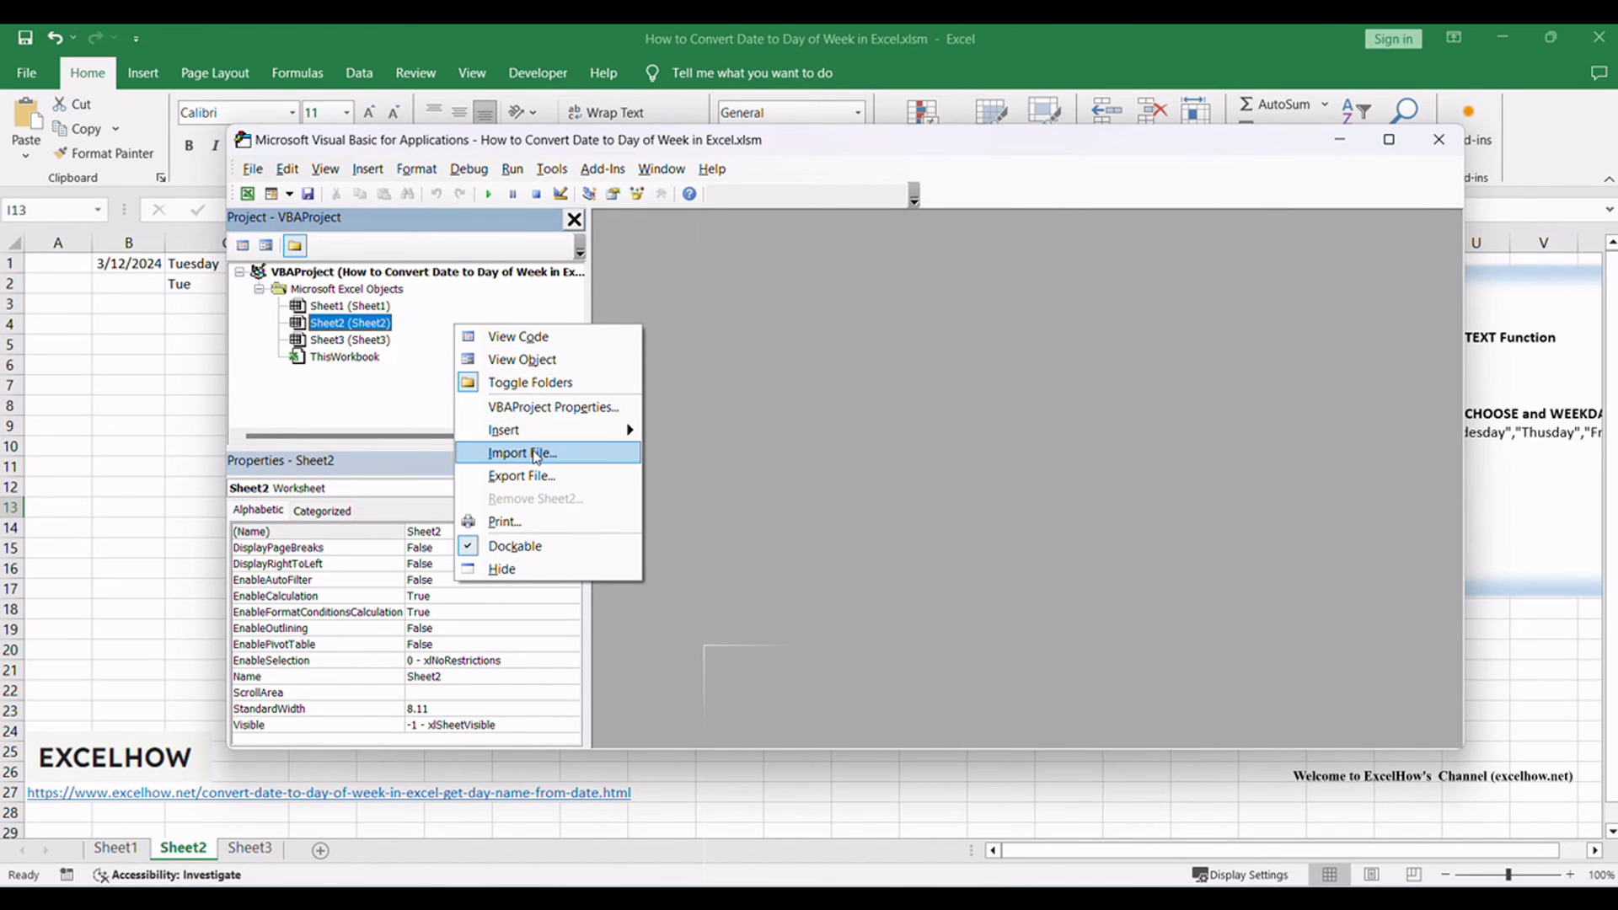
mouse_move(504, 430)
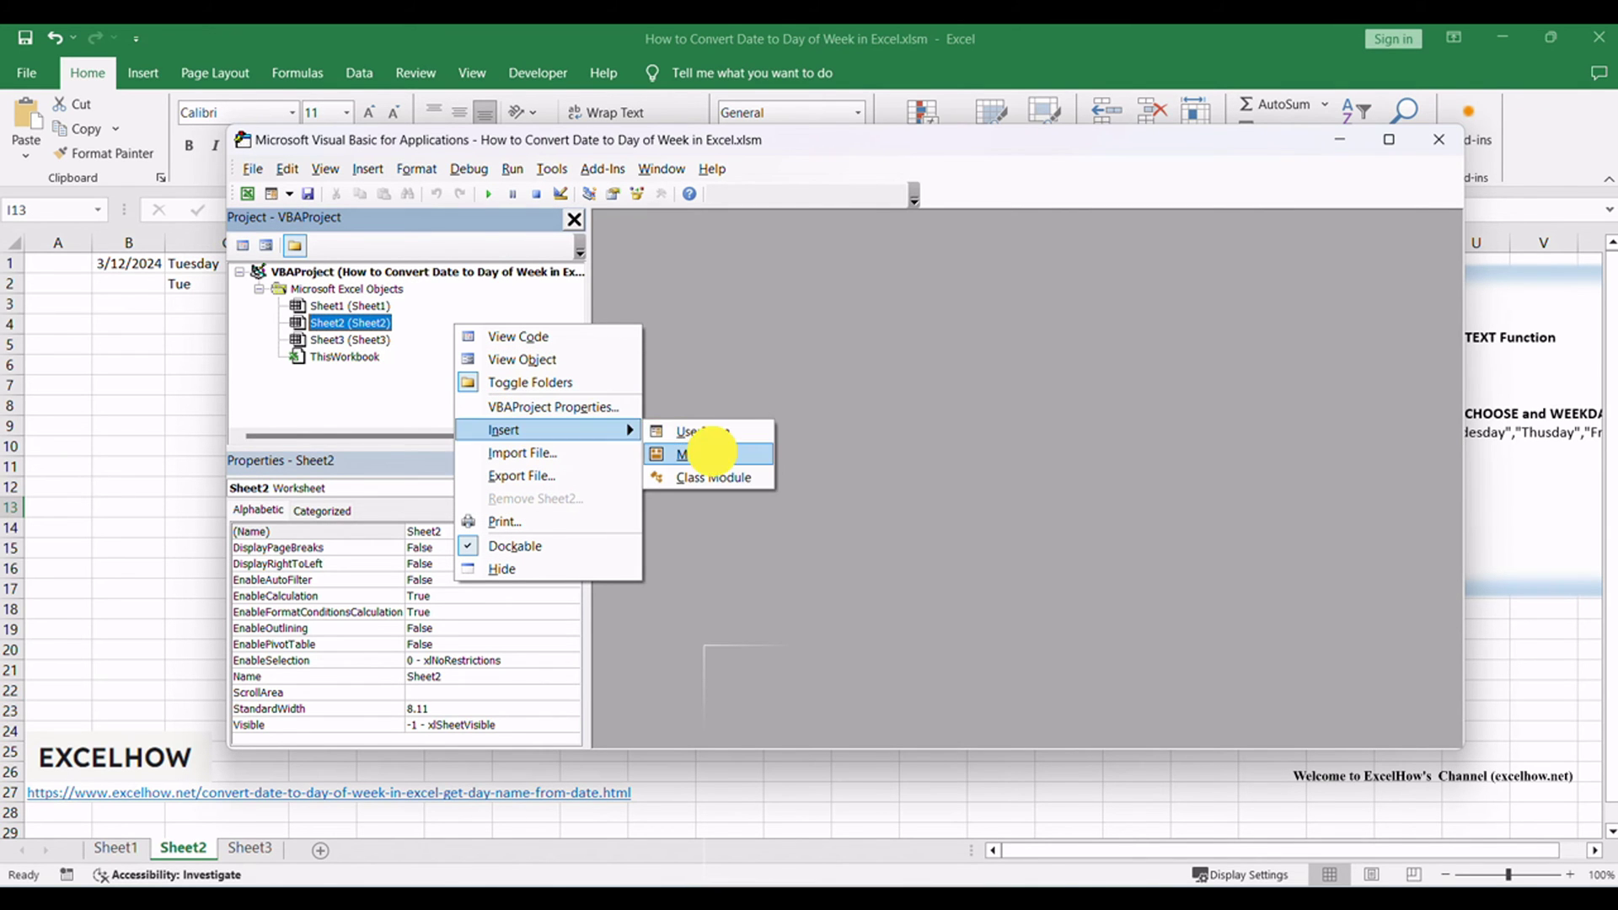
left_click(718, 465)
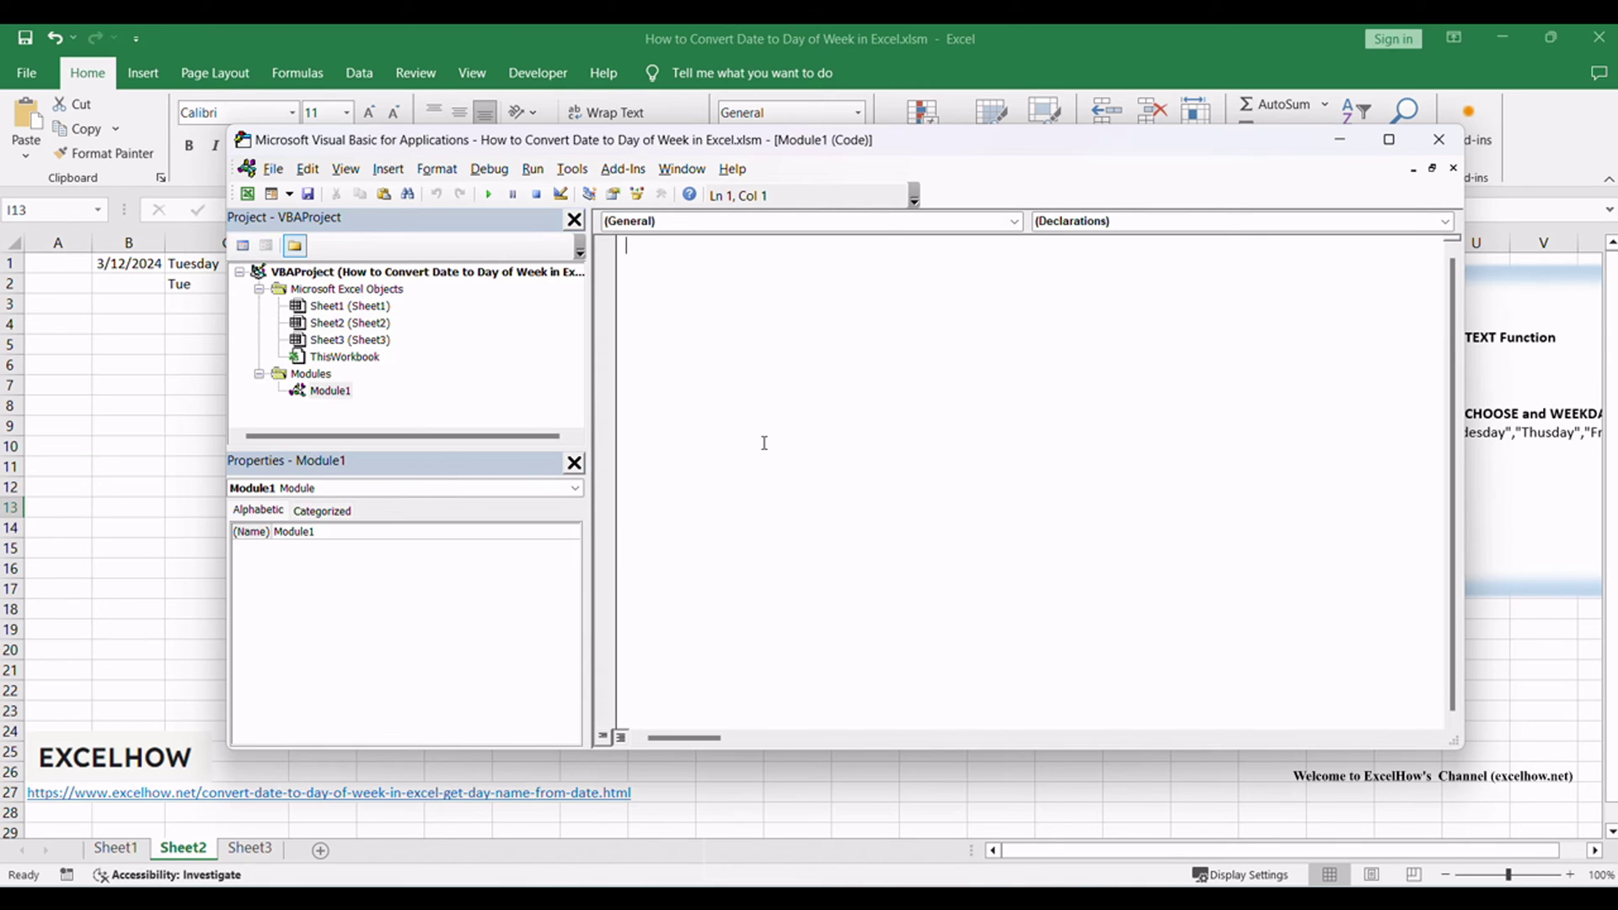
type("Function ConvertToDateOfWeek(dateCell As Range) As String     ConvertToDateOfWeek = Format(dateCell.Value, \"dddd\") End Function")
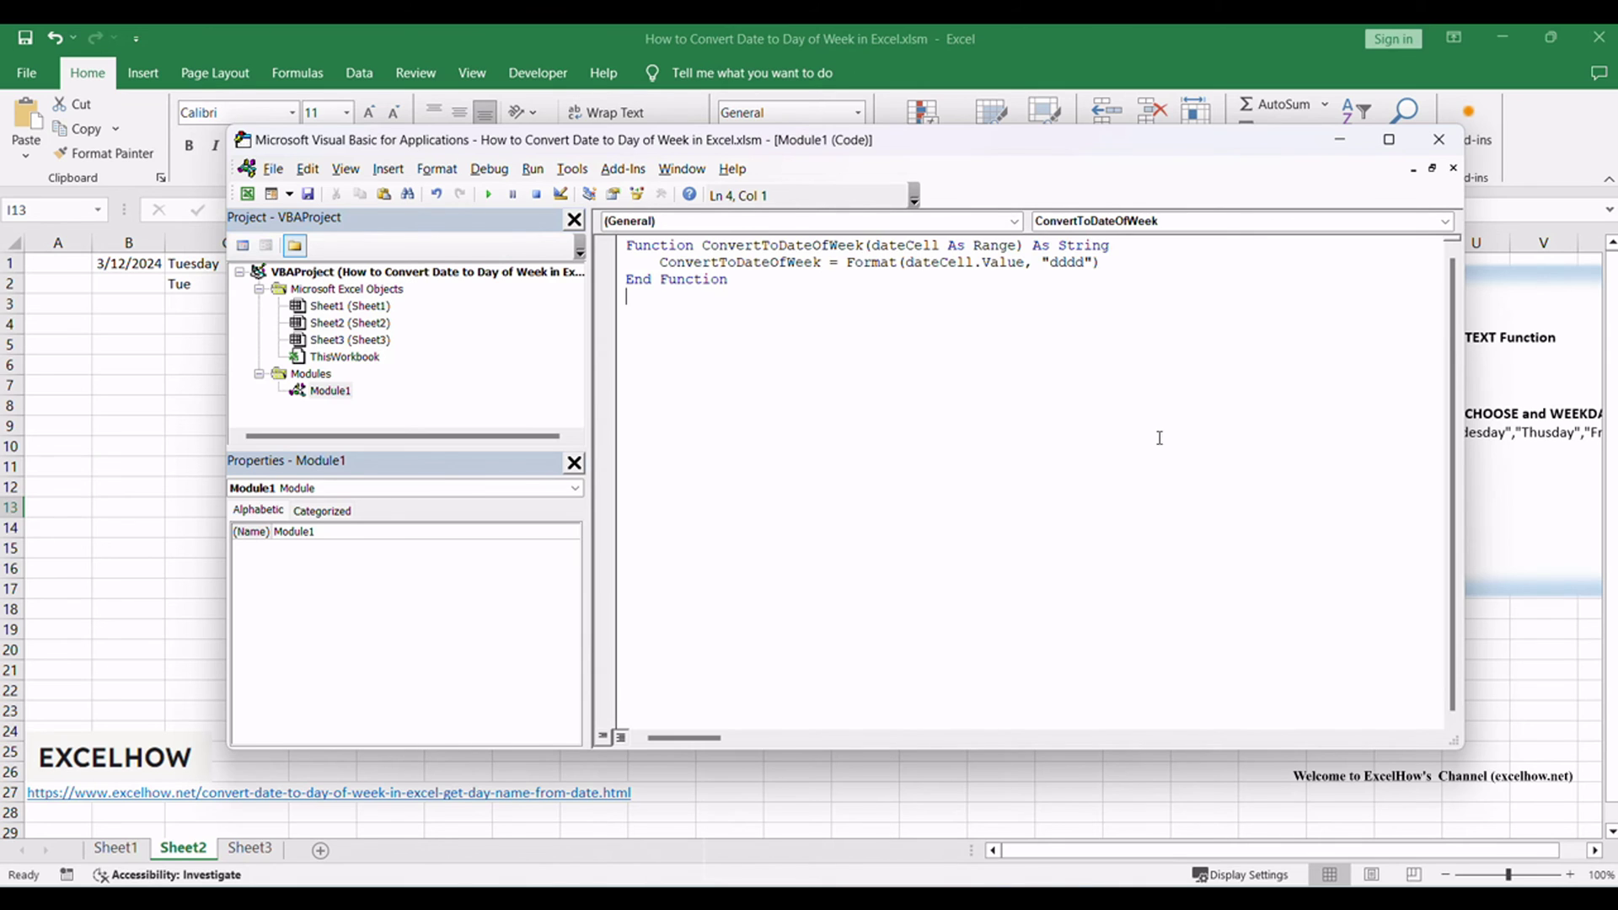
double_click(758, 248)
double_click(756, 250)
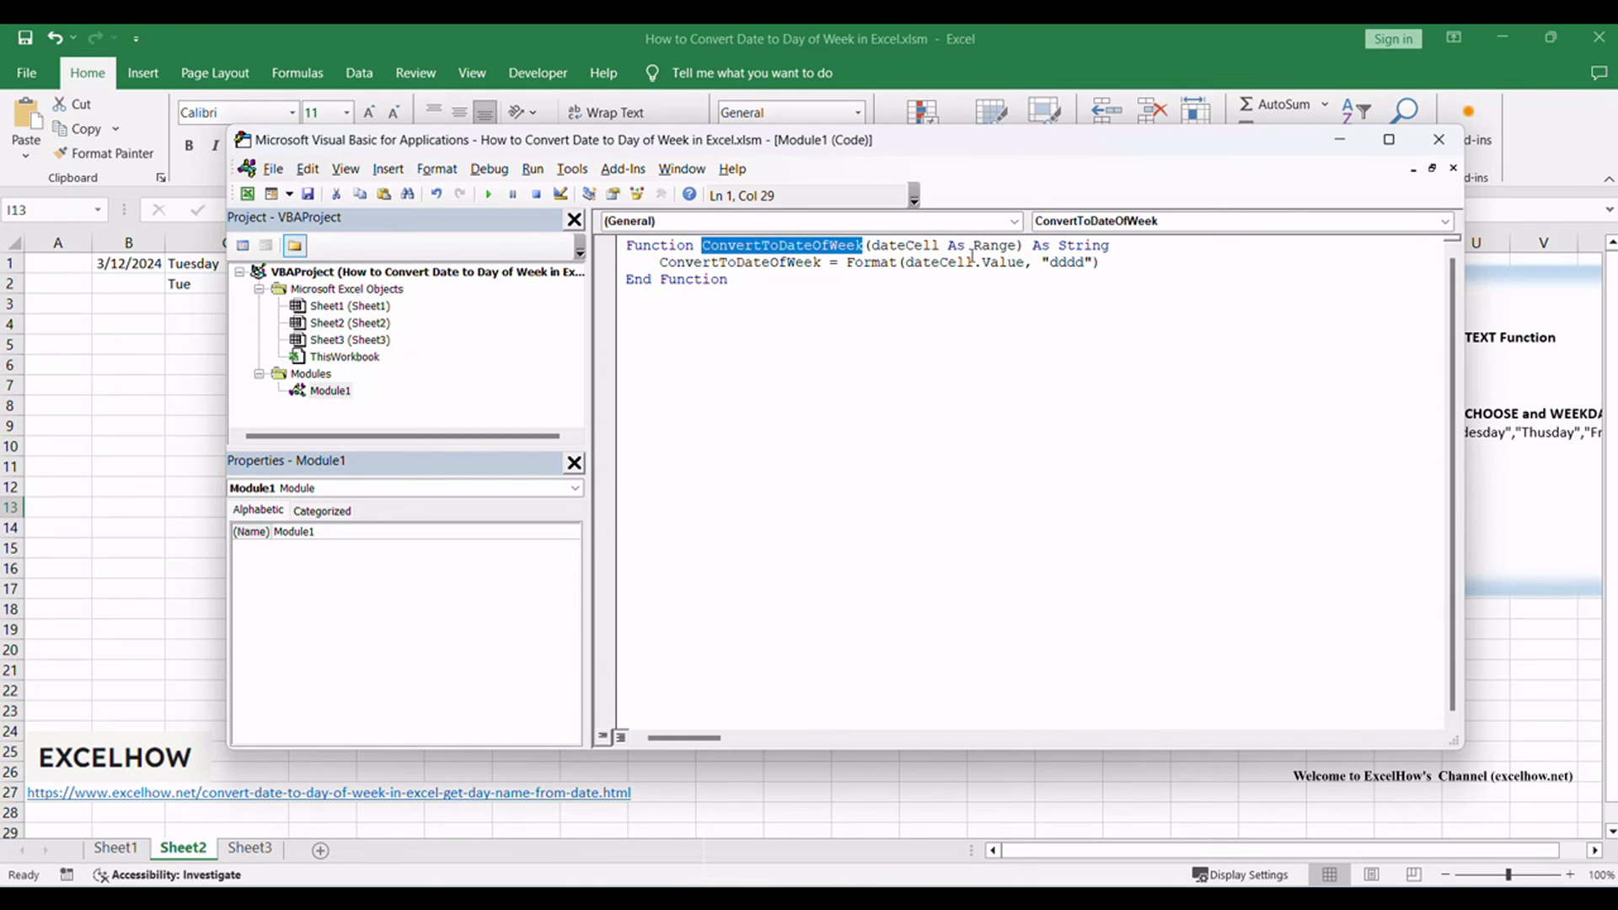
double_click(908, 246)
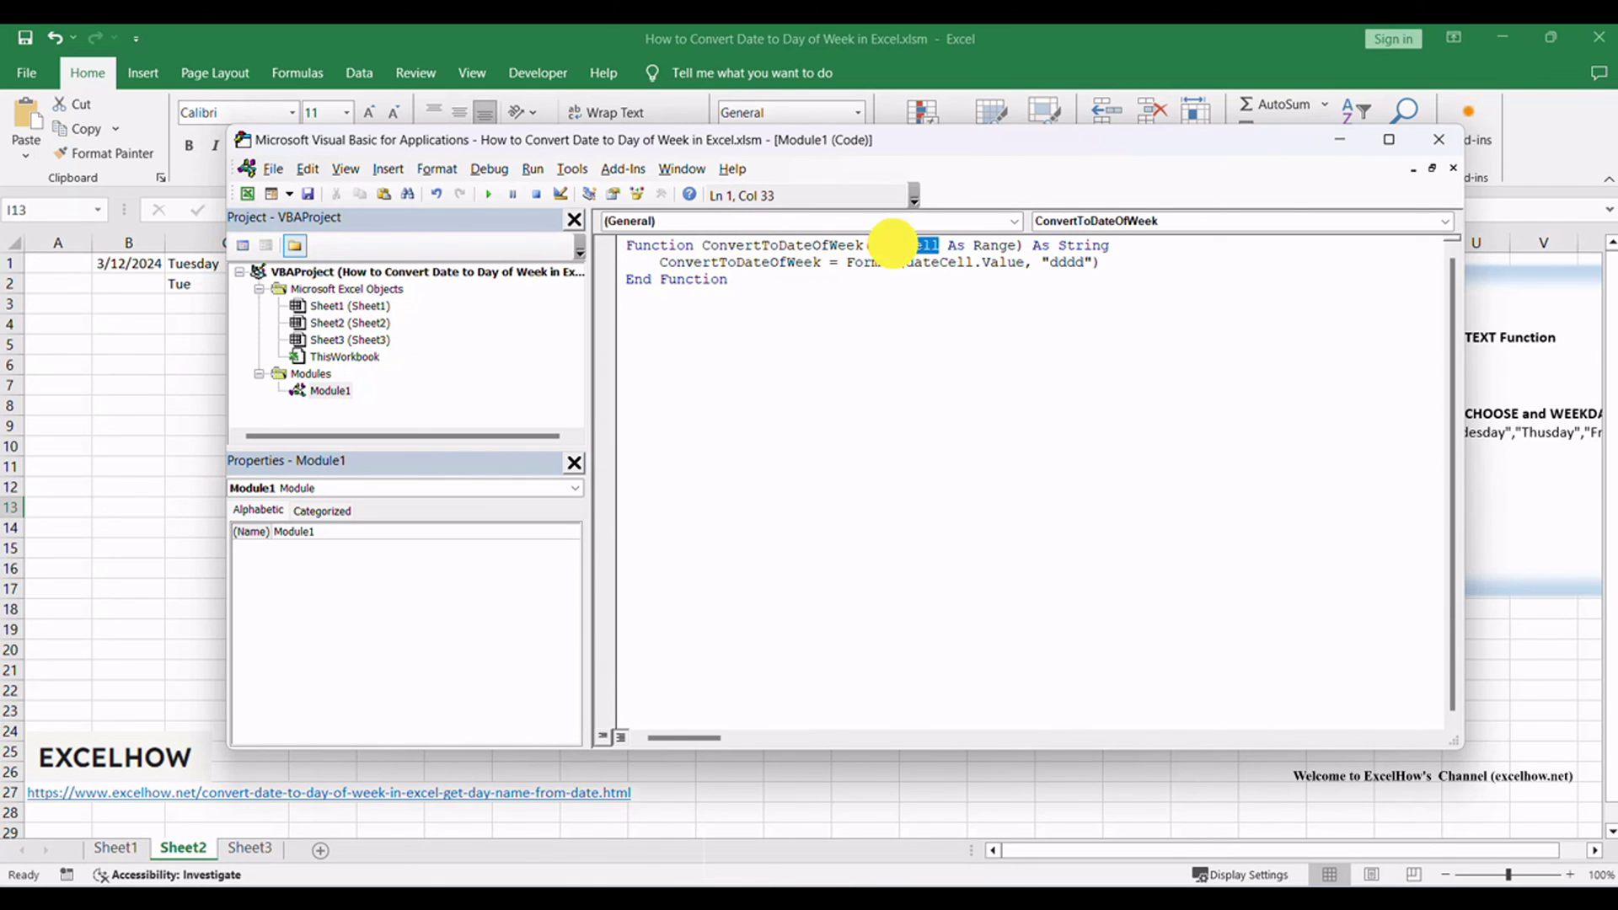
left_click(1439, 139)
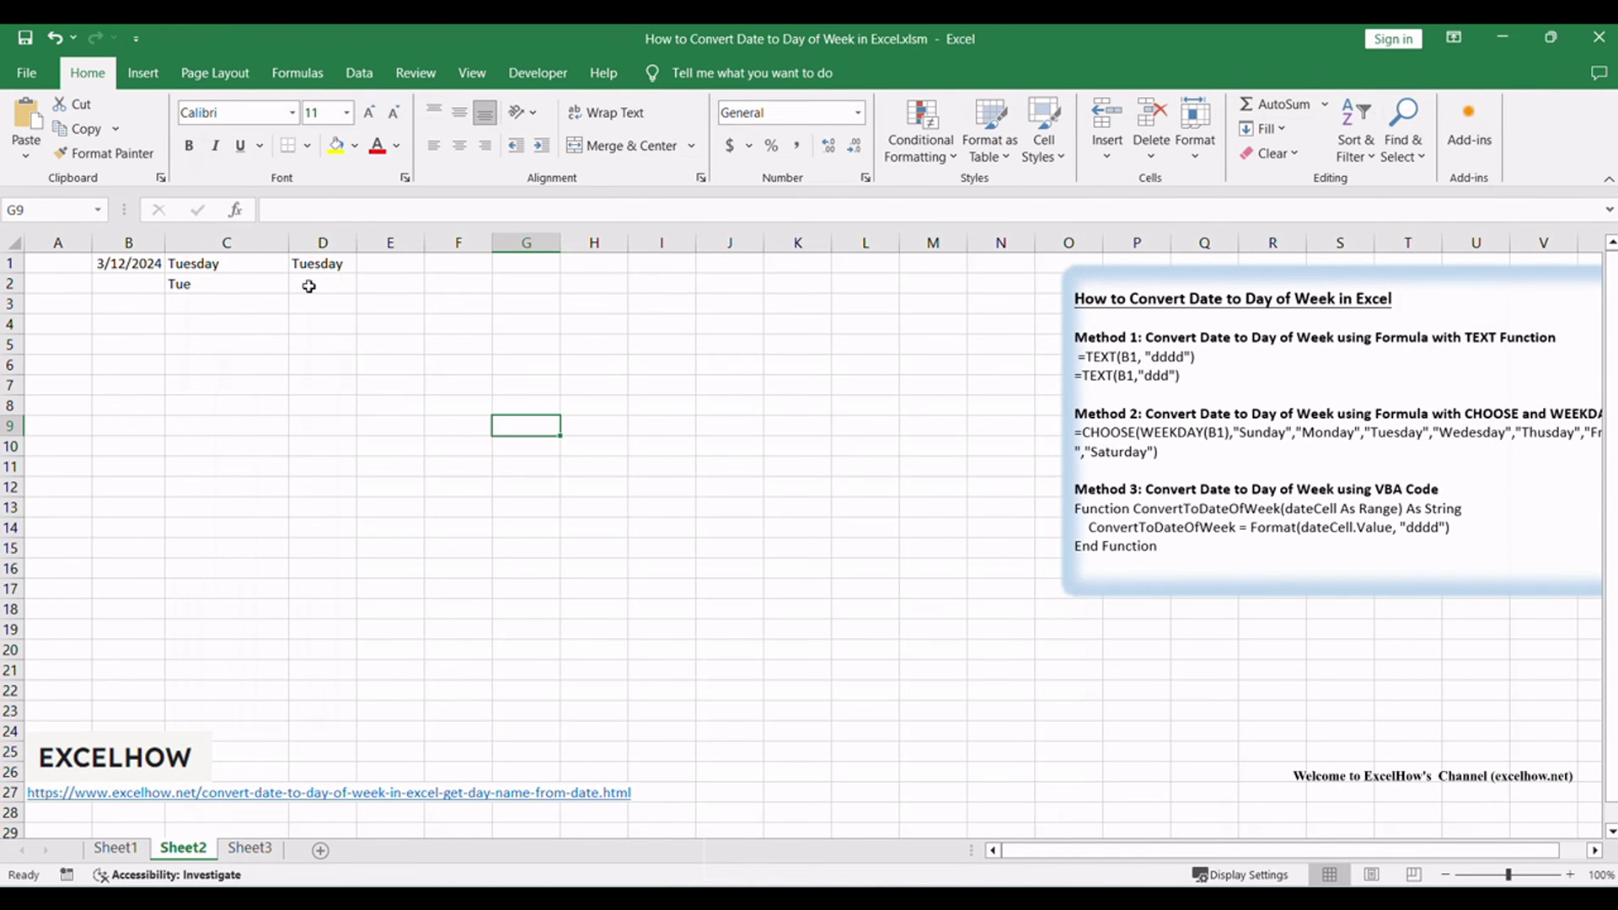
Step: Enter =ConvertToDateOfWeek(B1) in D2 so it returns Tuesday, then recheck the formula
left_click(322, 284)
type("=ConvertToDateOfWeek(B1)")
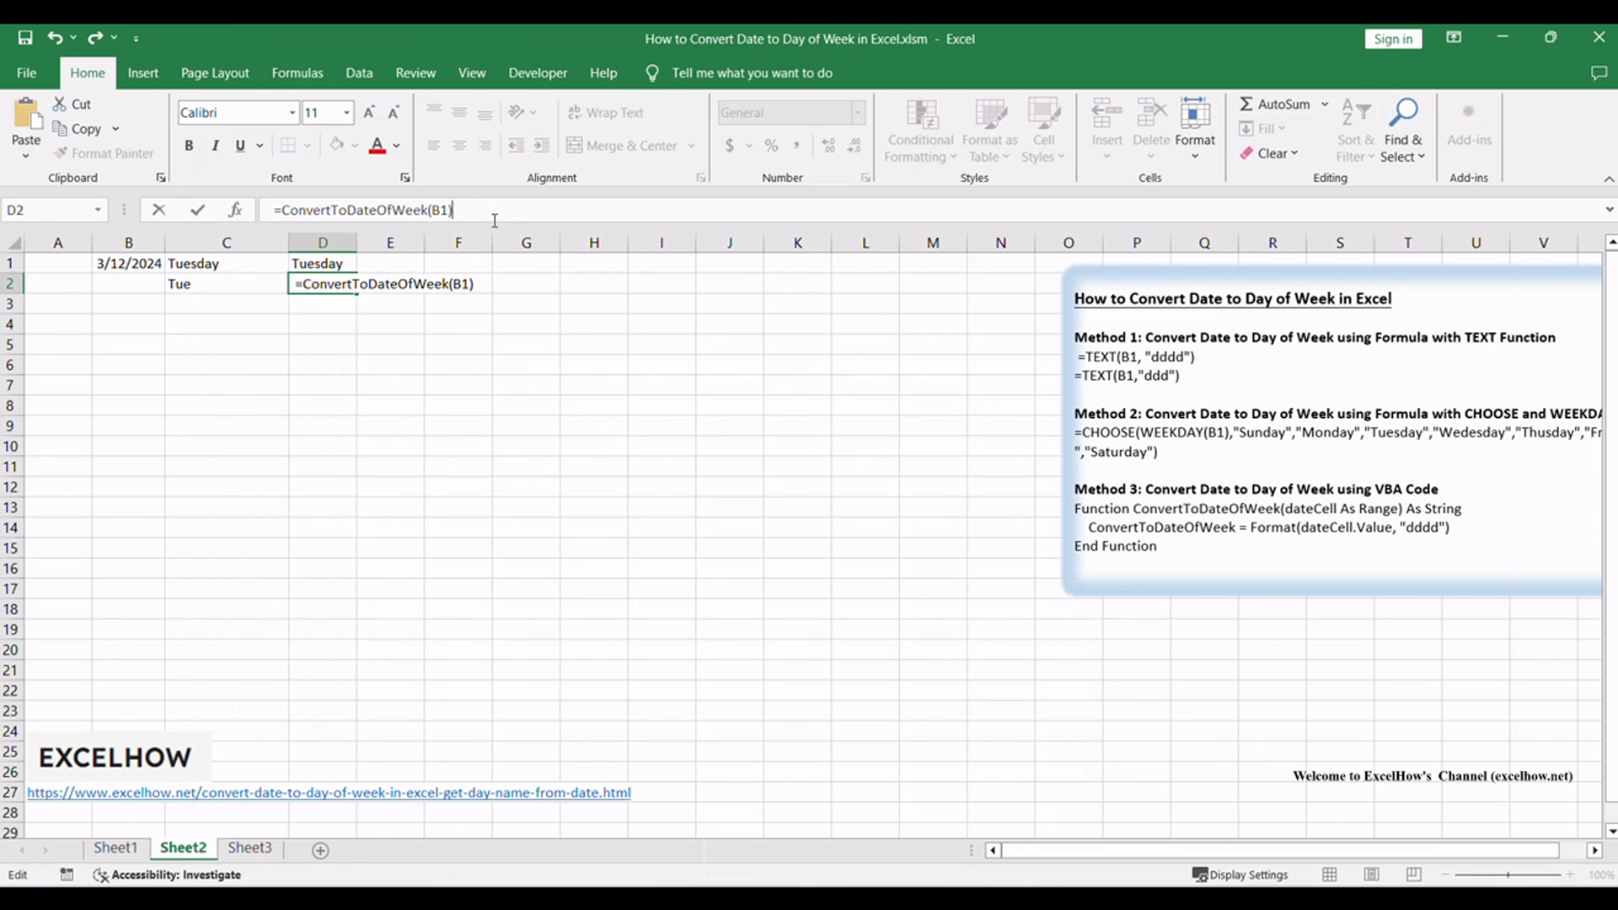
key("ctrl+Return")
left_click(334, 289)
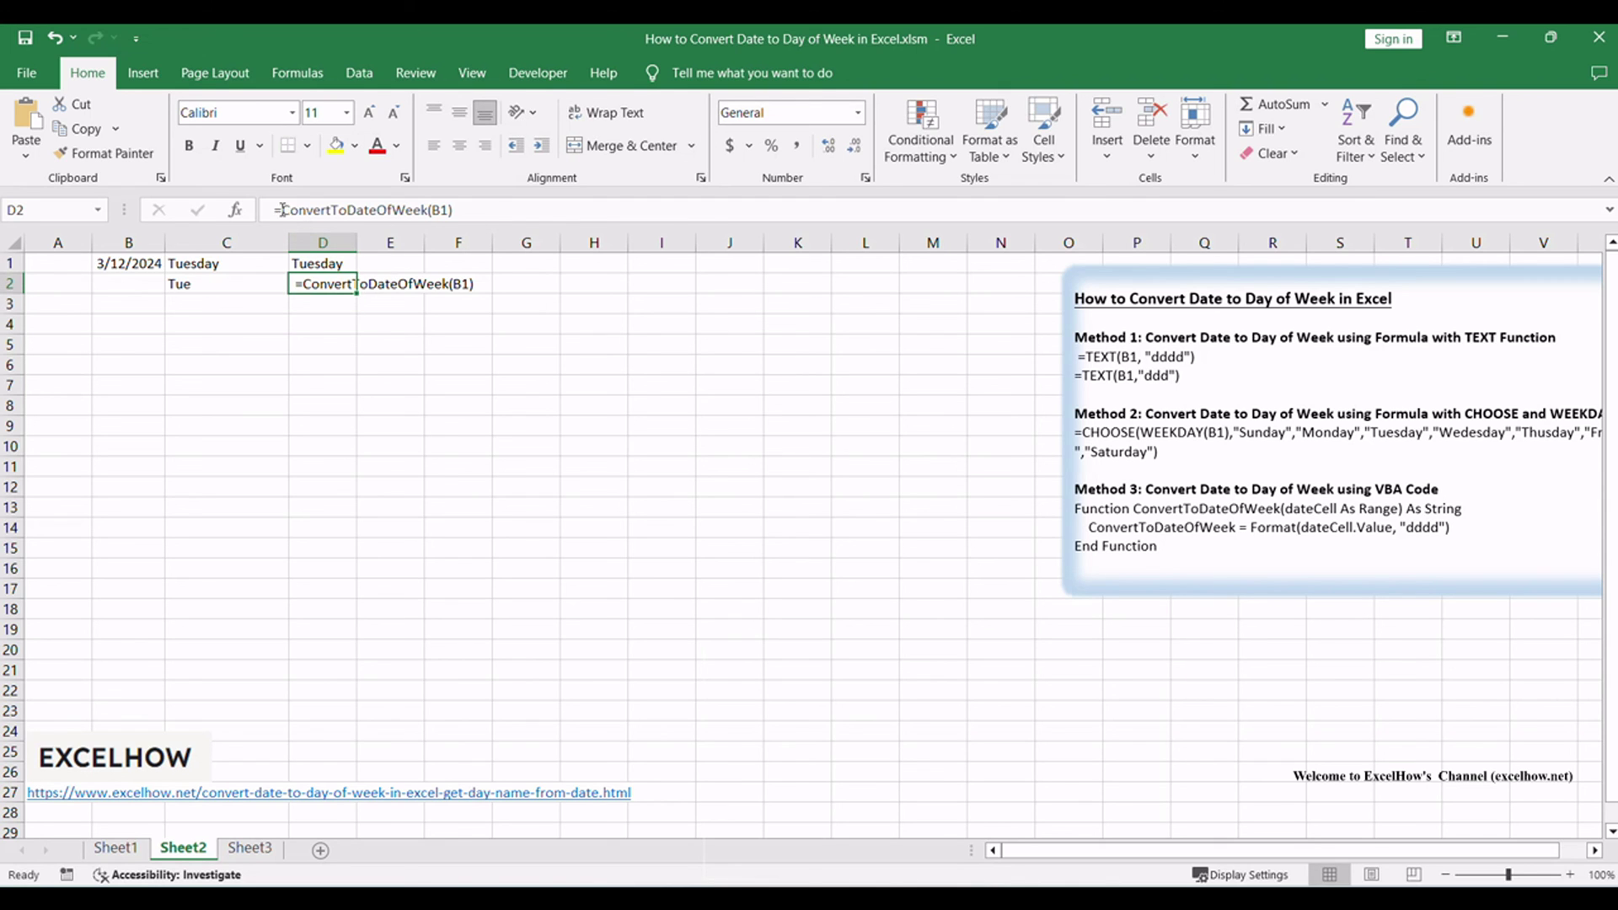
double_click(335, 289)
key("ctrl+Return")
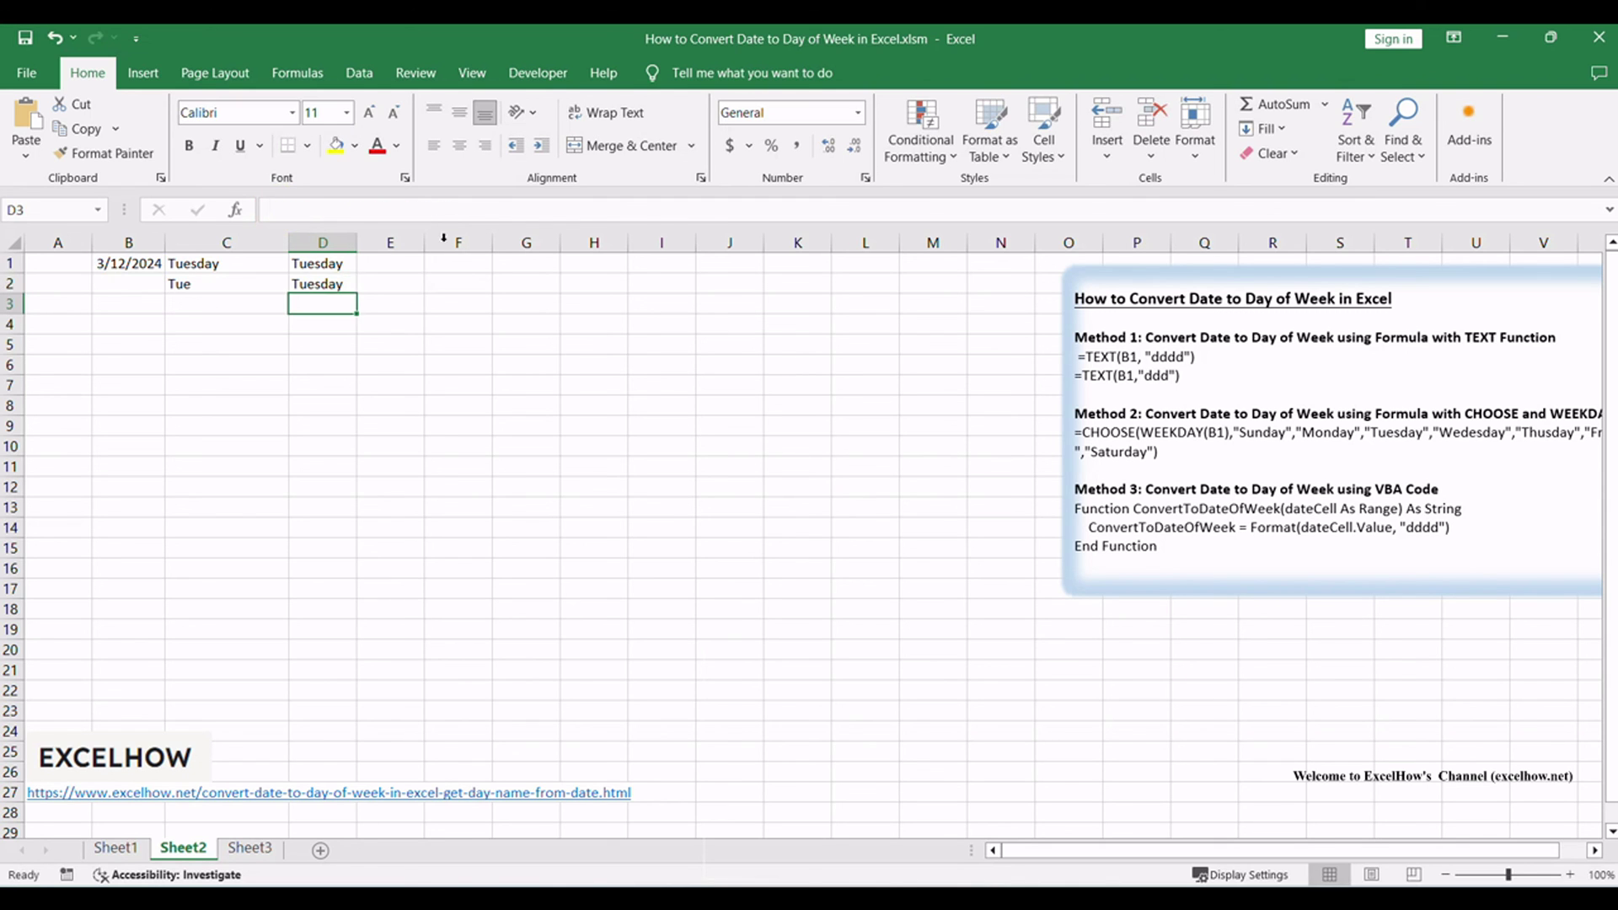
left_click(334, 283)
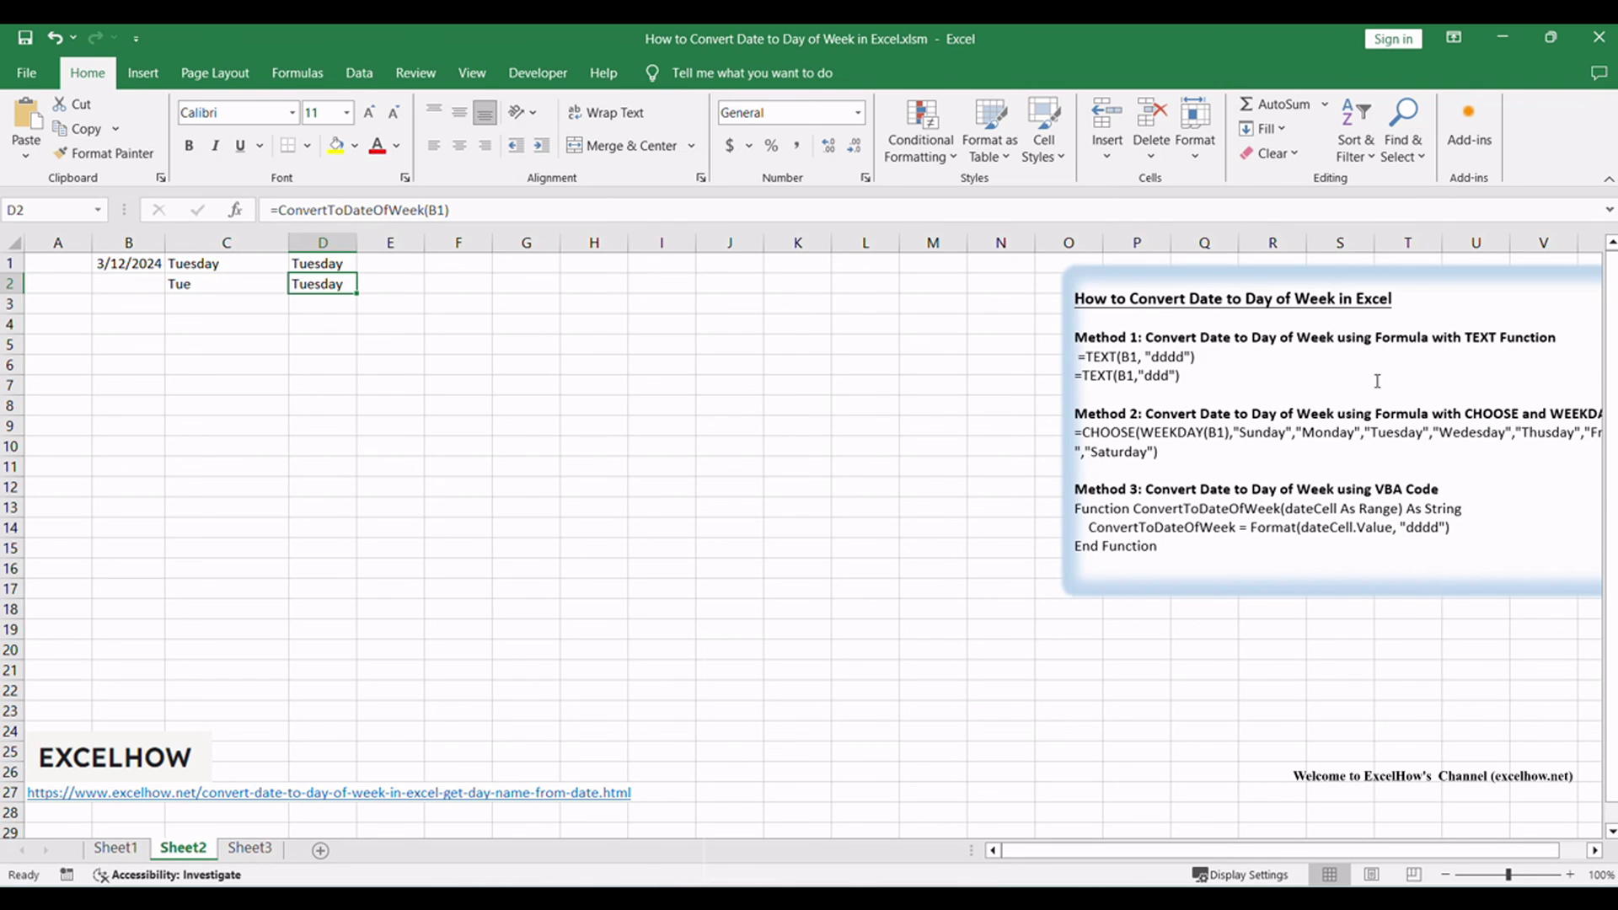
double_click(1480, 338)
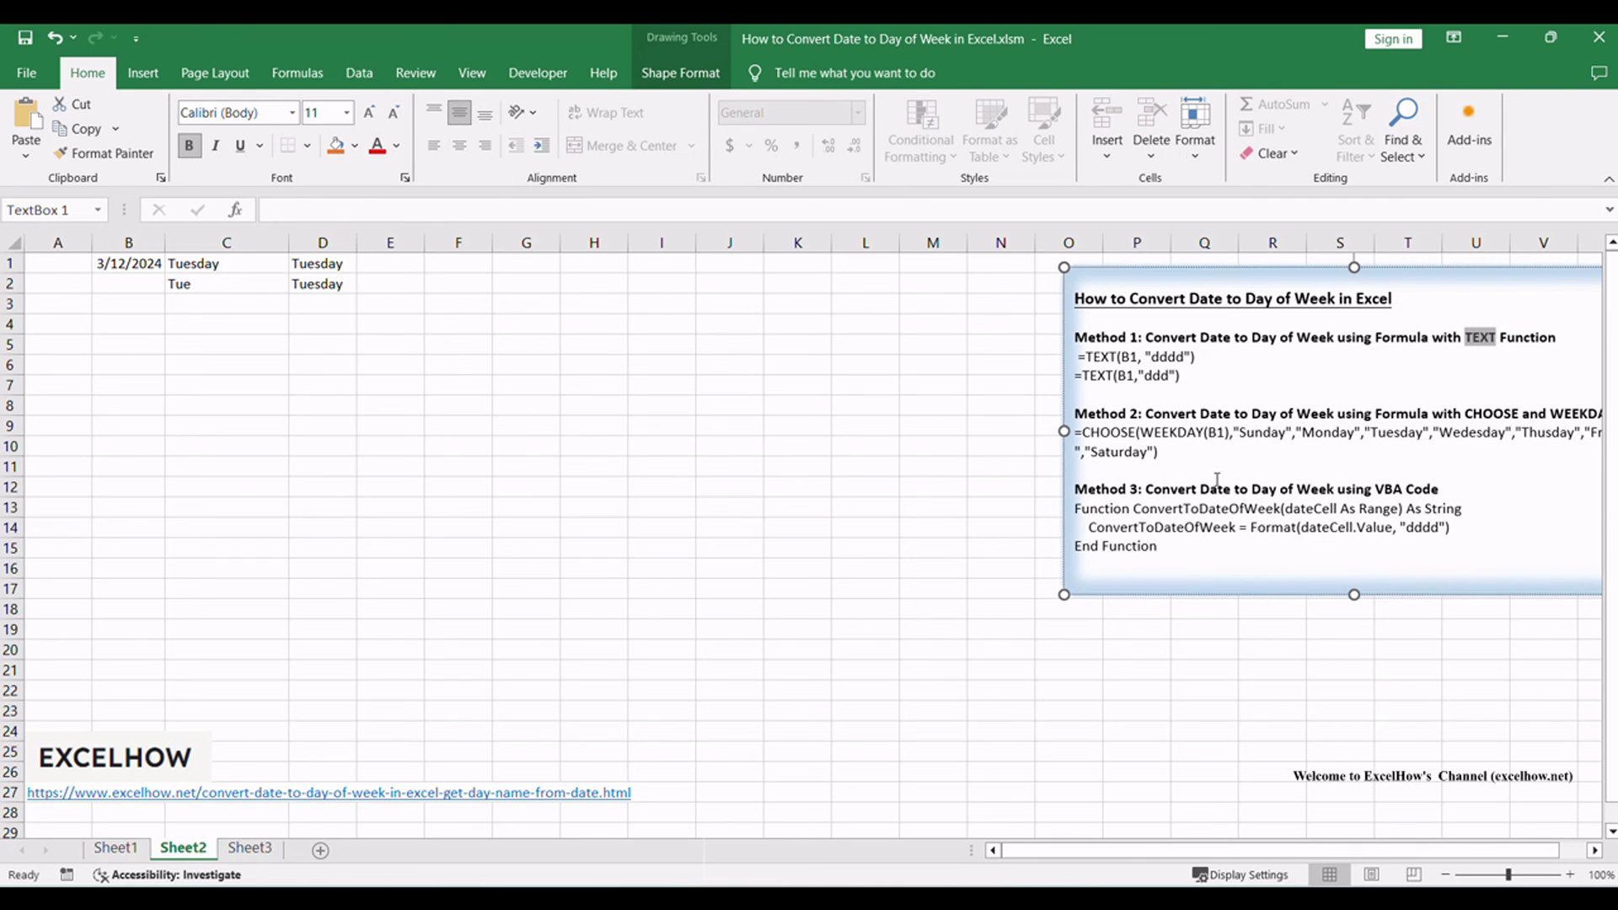
left_click(1110, 436)
left_click(1436, 493)
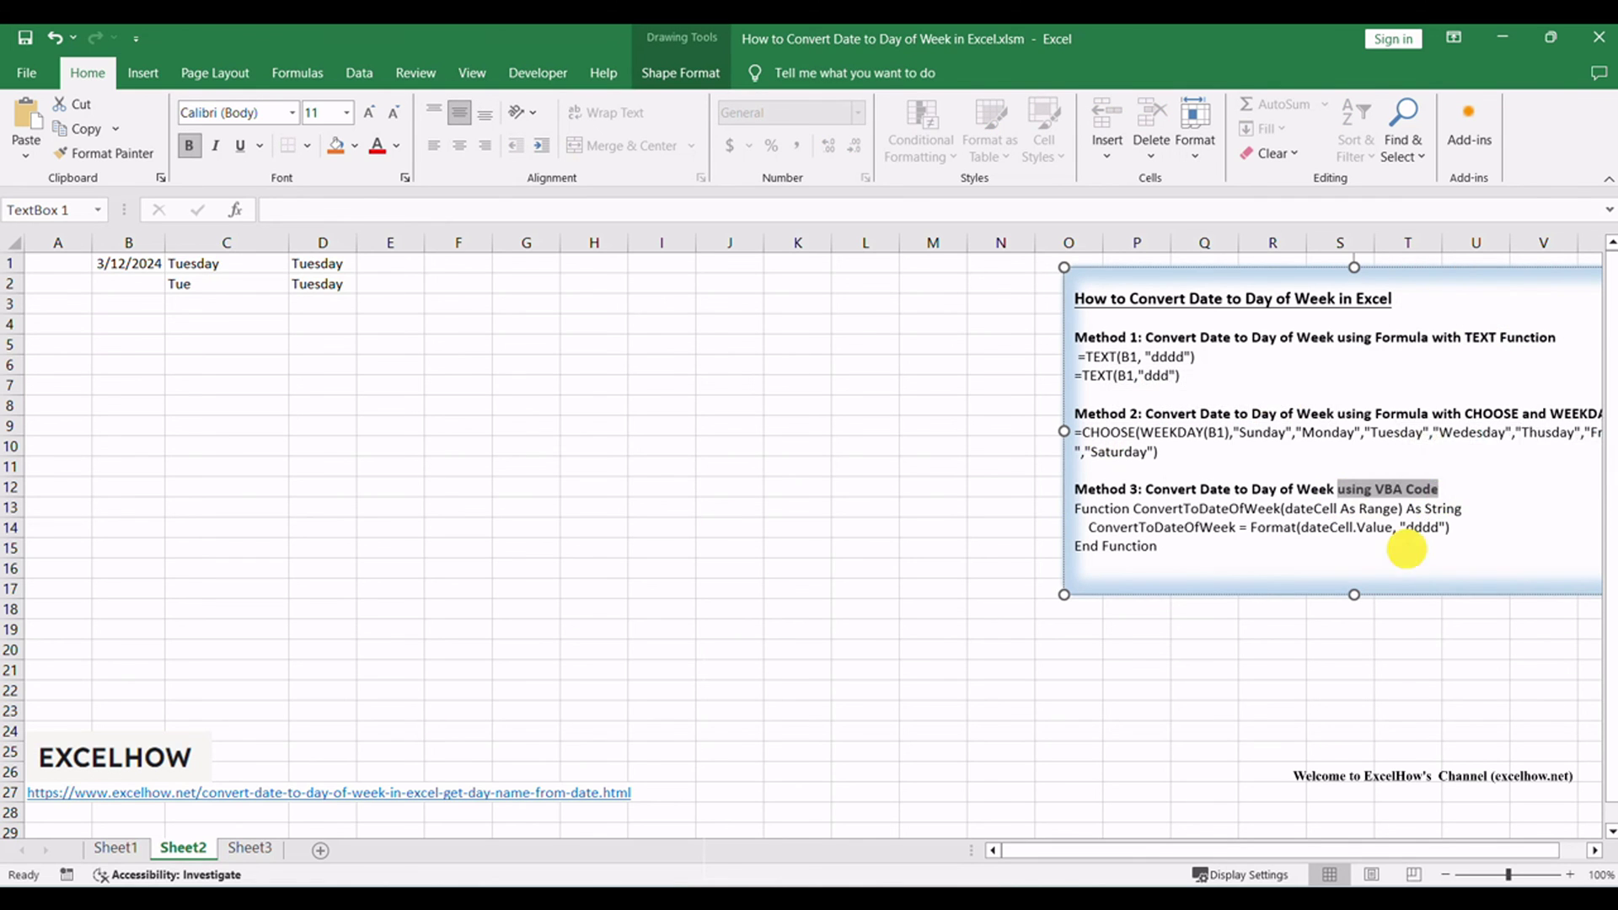
left_click(1408, 551)
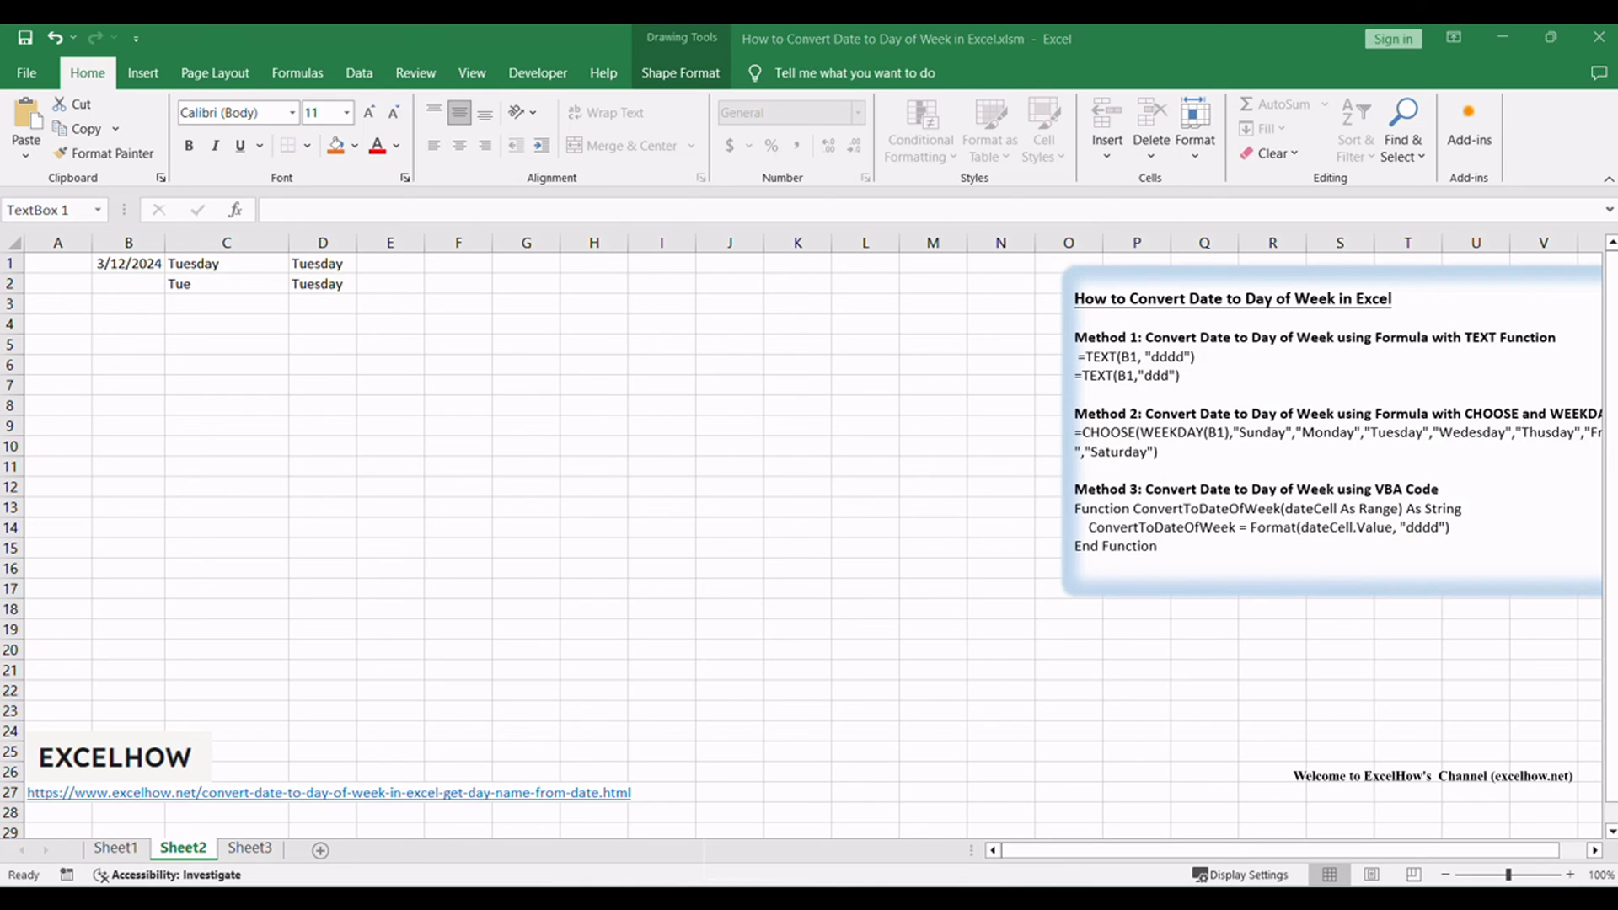